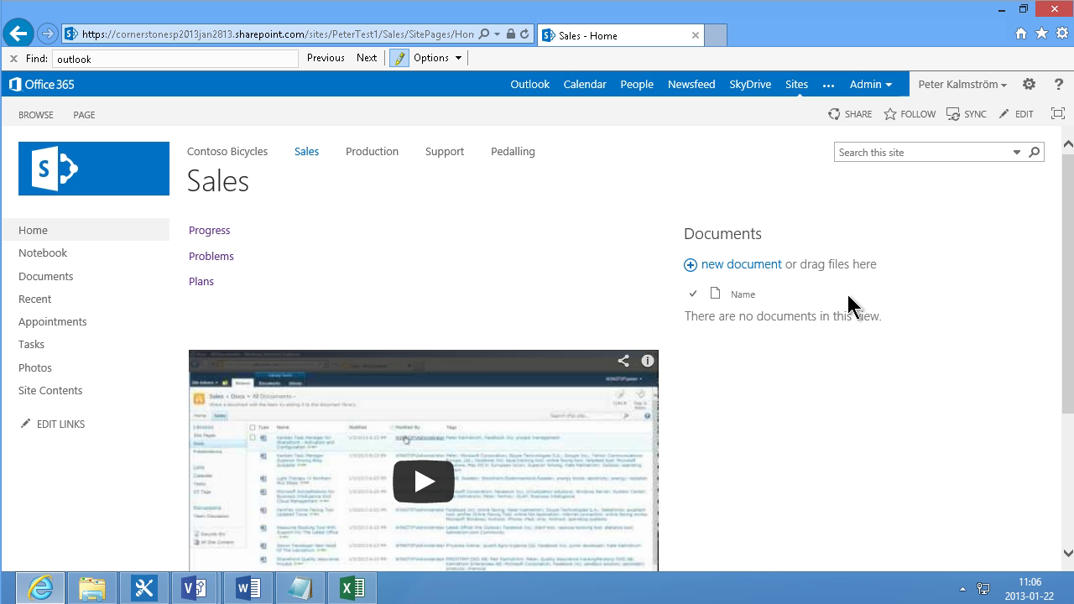
Open the BicycleSales workbook from the Desktop in Excel.
left_click(364, 588)
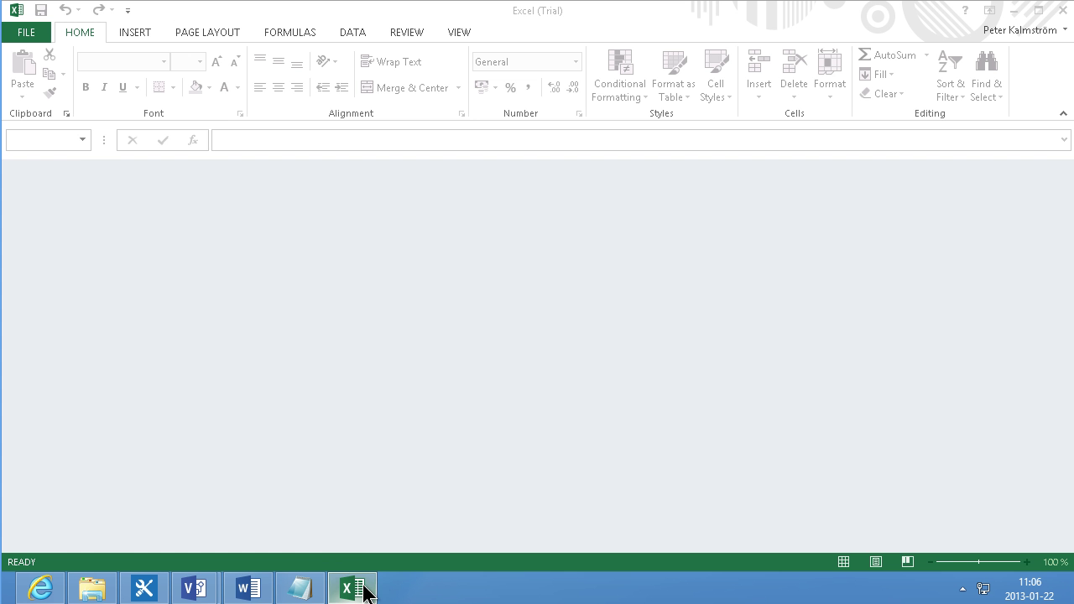
left_click(27, 32)
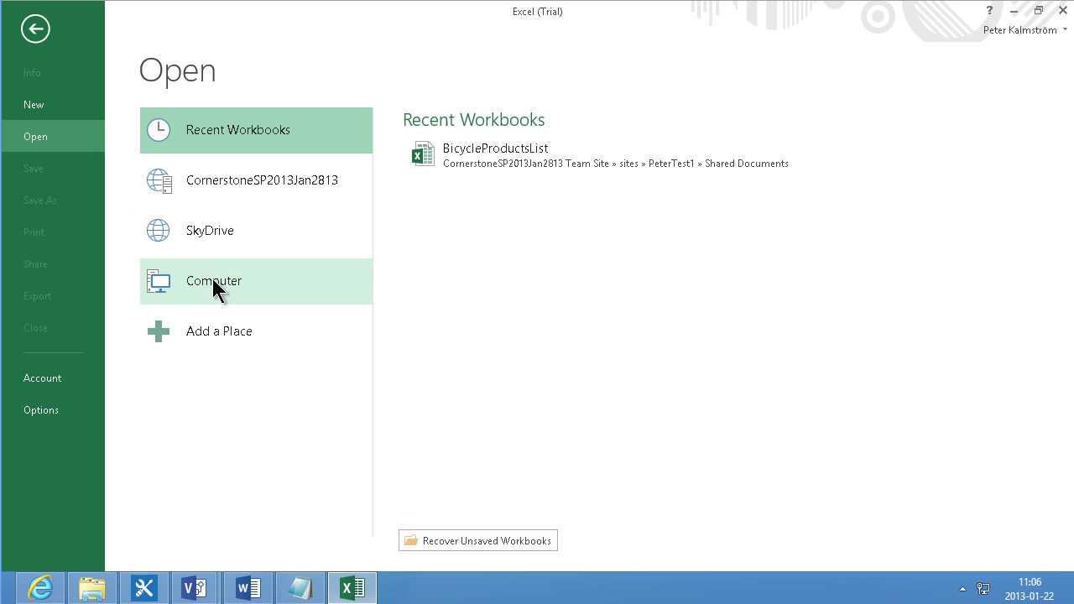
left_click(212, 281)
left_click(453, 256)
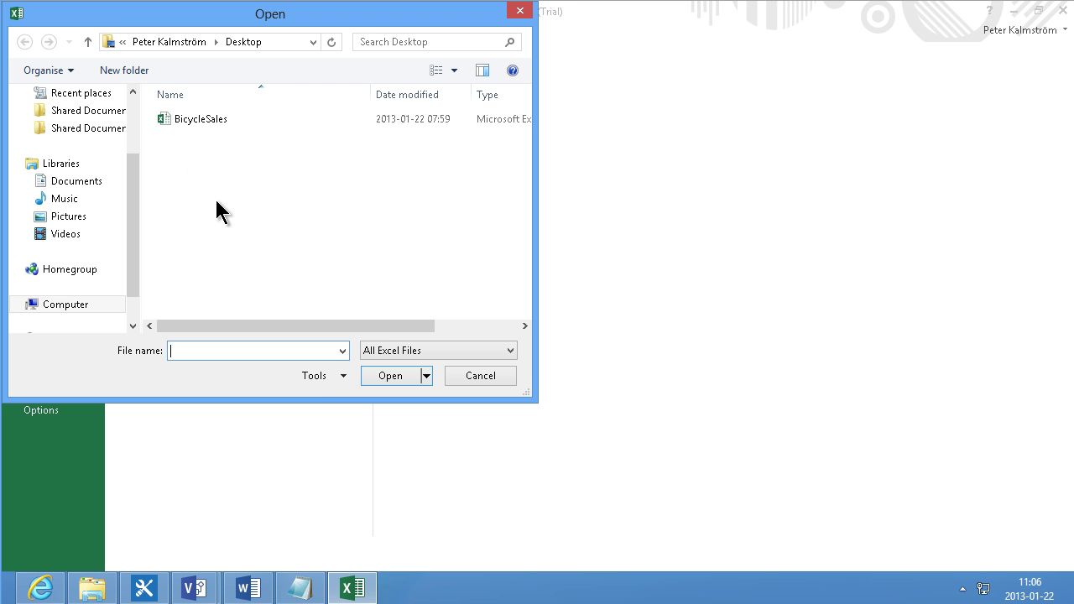
left_click(193, 122)
left_click(391, 376)
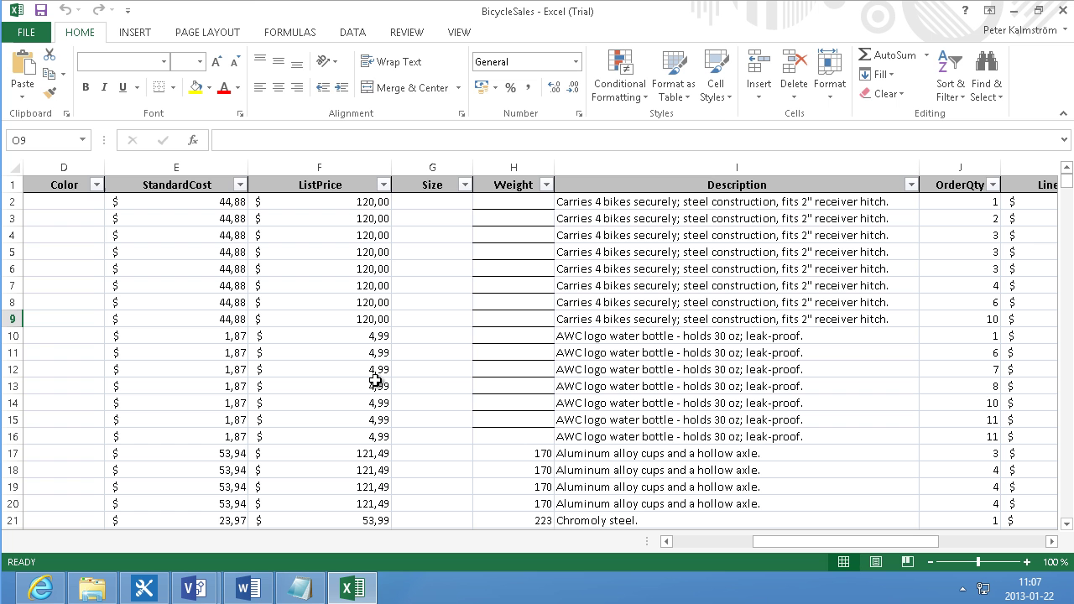
Review the Sales table's product, cost, price and CompanyName columns.
left_click(427, 368)
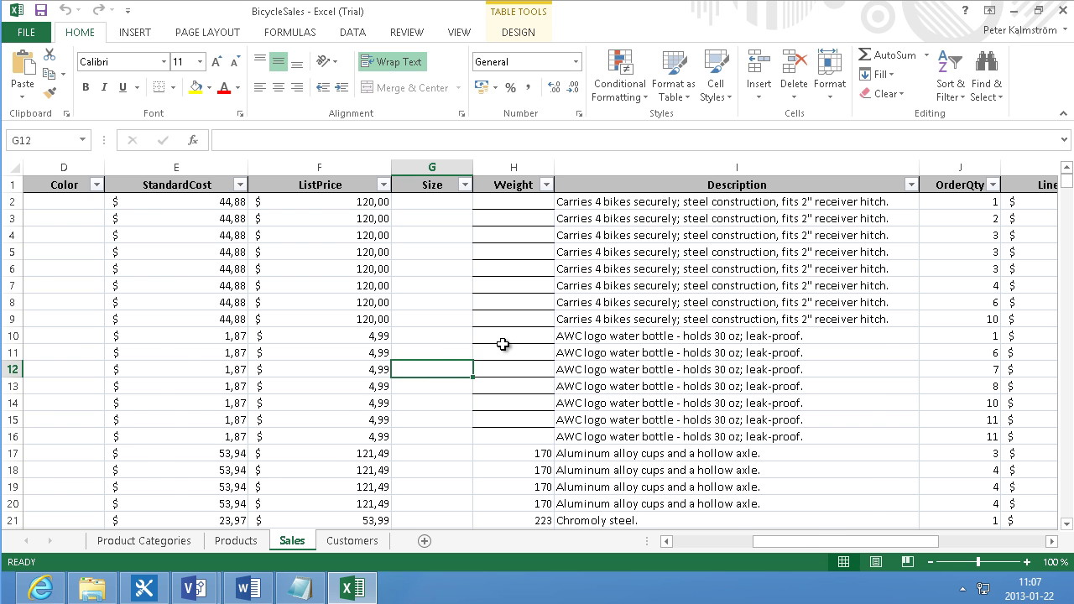
key("Right")
key("Right")
key("Right")
key("Right")
key("Right")
key("Right")
key("Right")
key("Right")
key("Right")
key("Right")
key("Right")
key("Right")
key("Right")
key("Right")
key("Right")
key("Right")
key("Right")
key("Right")
key("Right")
left_click(268, 446)
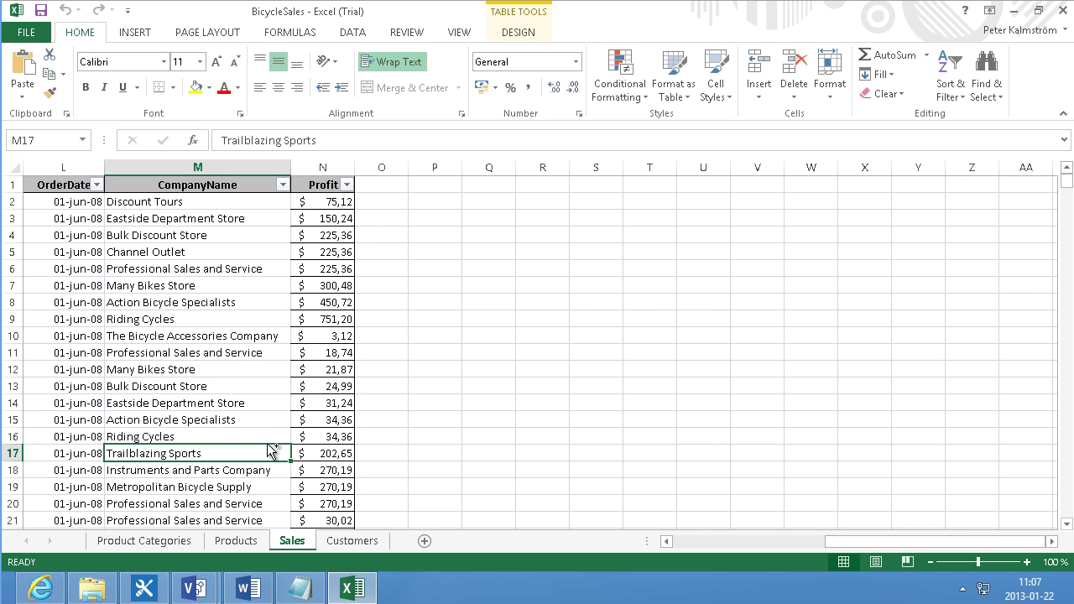
key("ctrl+Home")
left_click(356, 359)
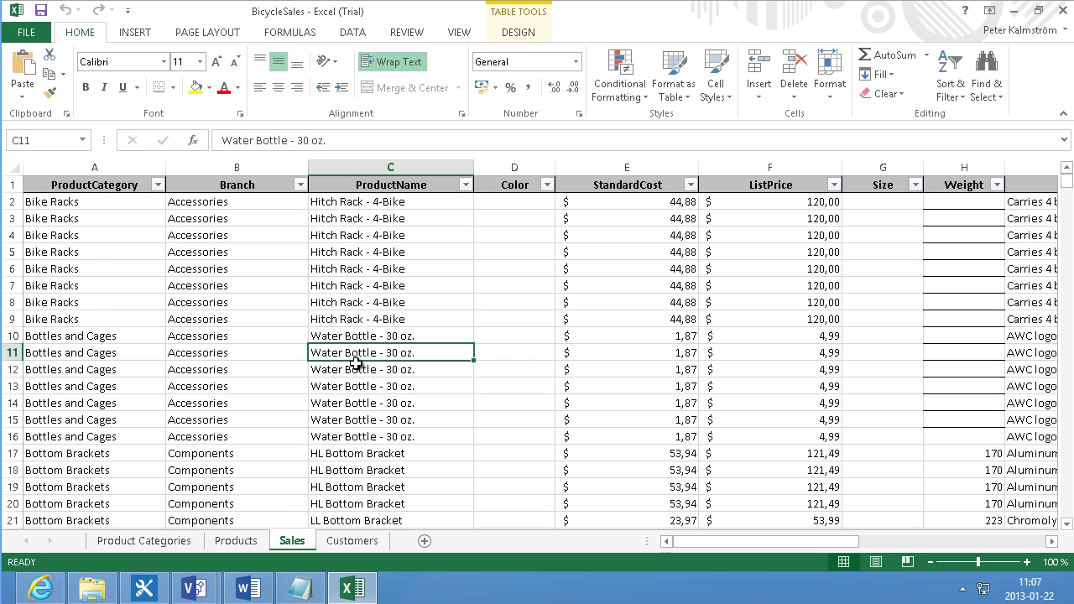
left_click(137, 32)
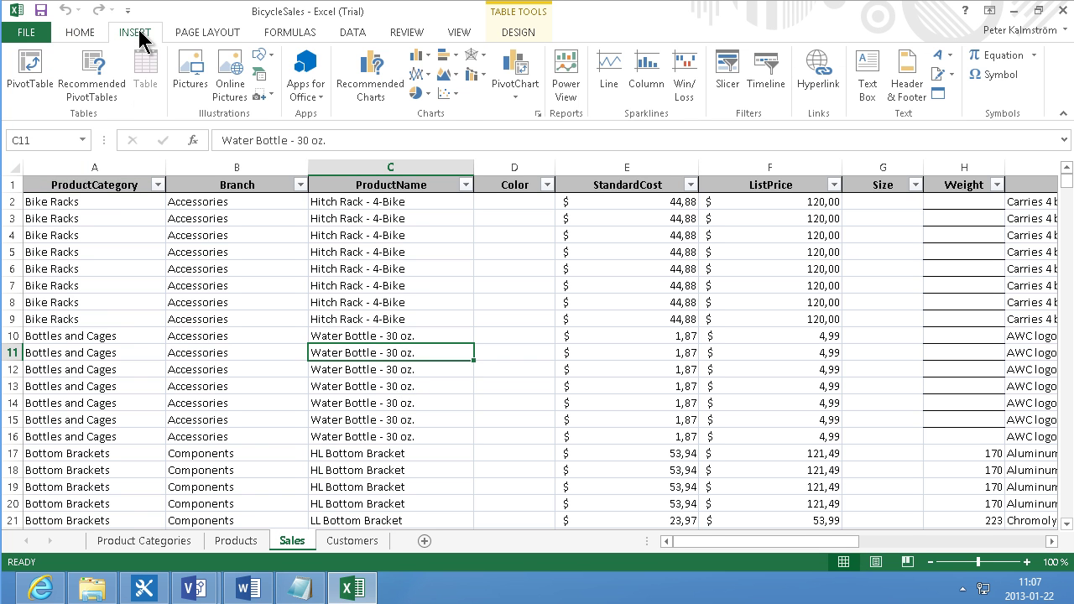
Insert a PivotTable from Table1 onto a new worksheet.
left_click(31, 76)
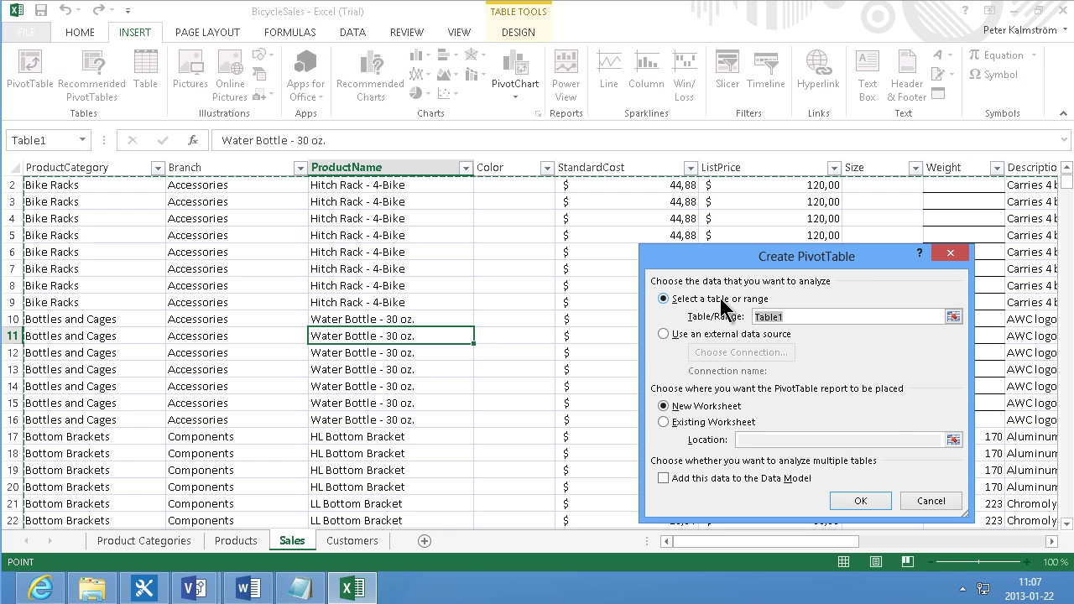
left_click(851, 497)
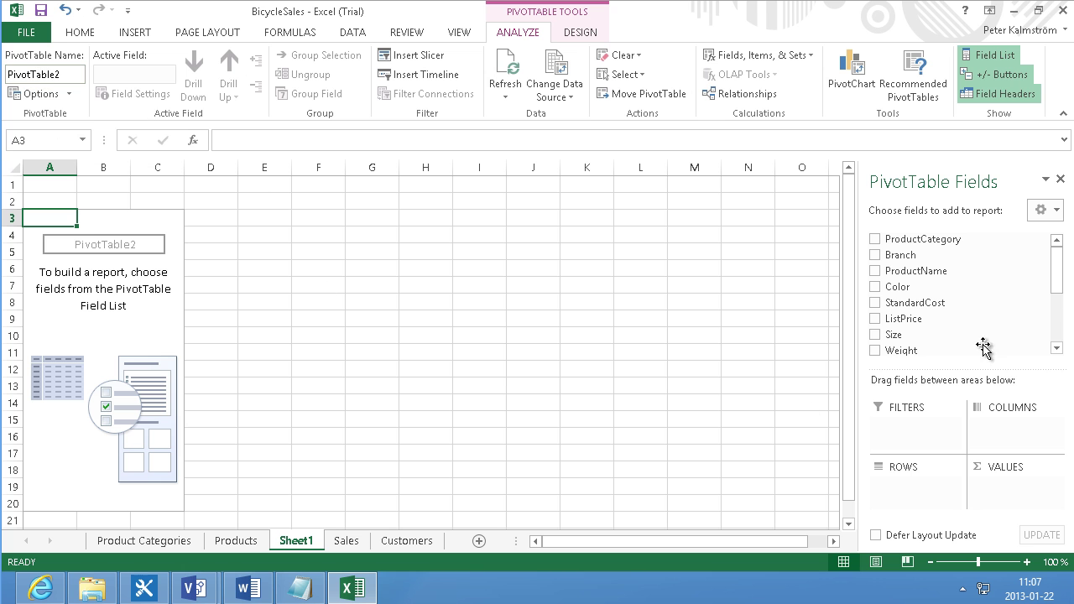
Add Profit to the PivotTable values and rename the field Profits.
left_click_drag(1063, 290, 1062, 360)
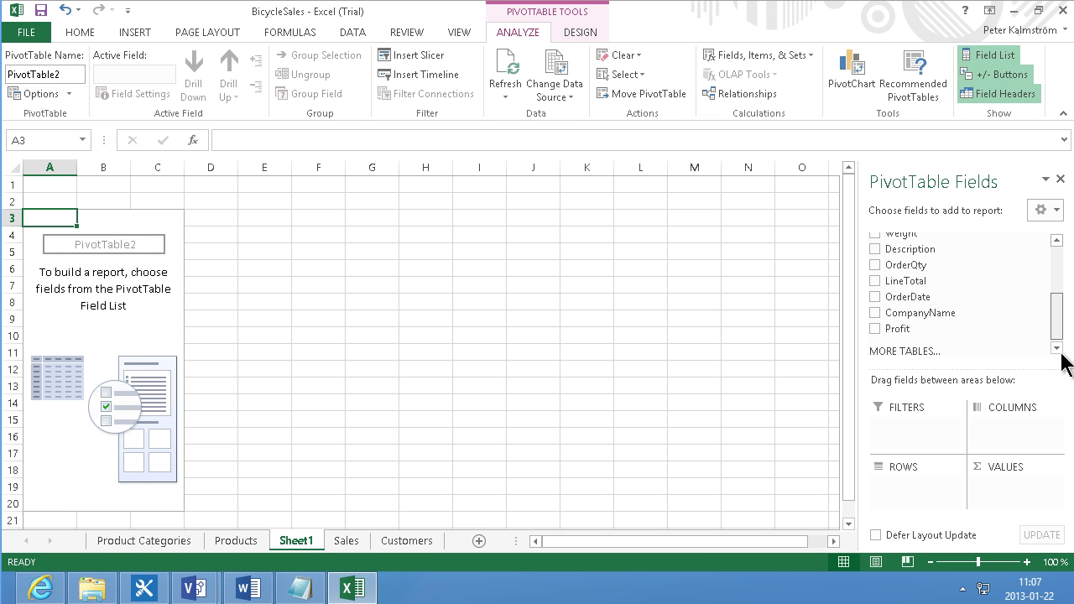
left_click_drag(893, 326, 987, 483)
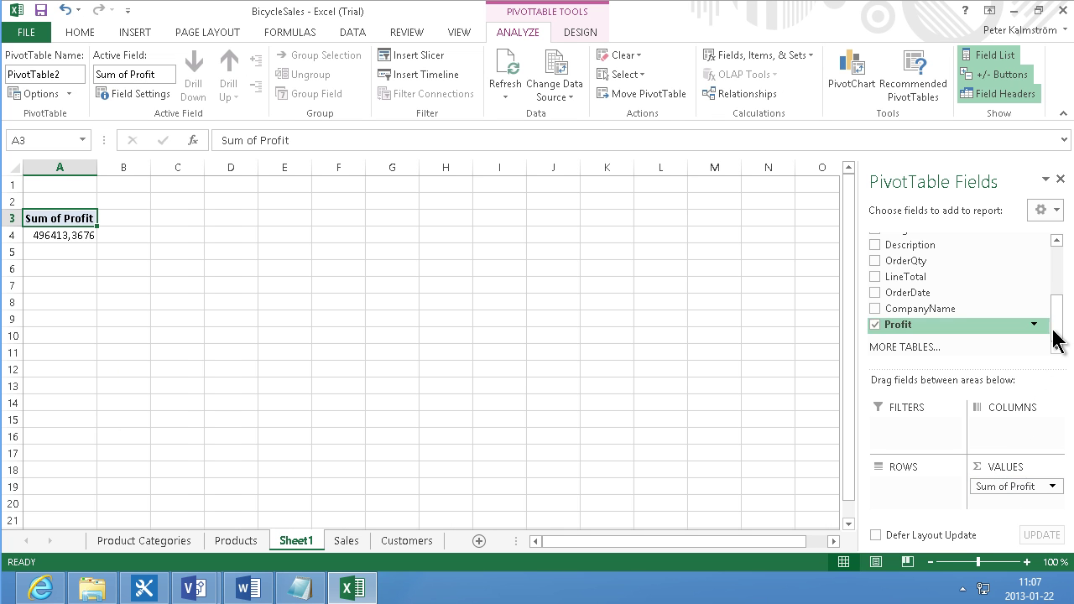
double_click(68, 220)
type("Pr")
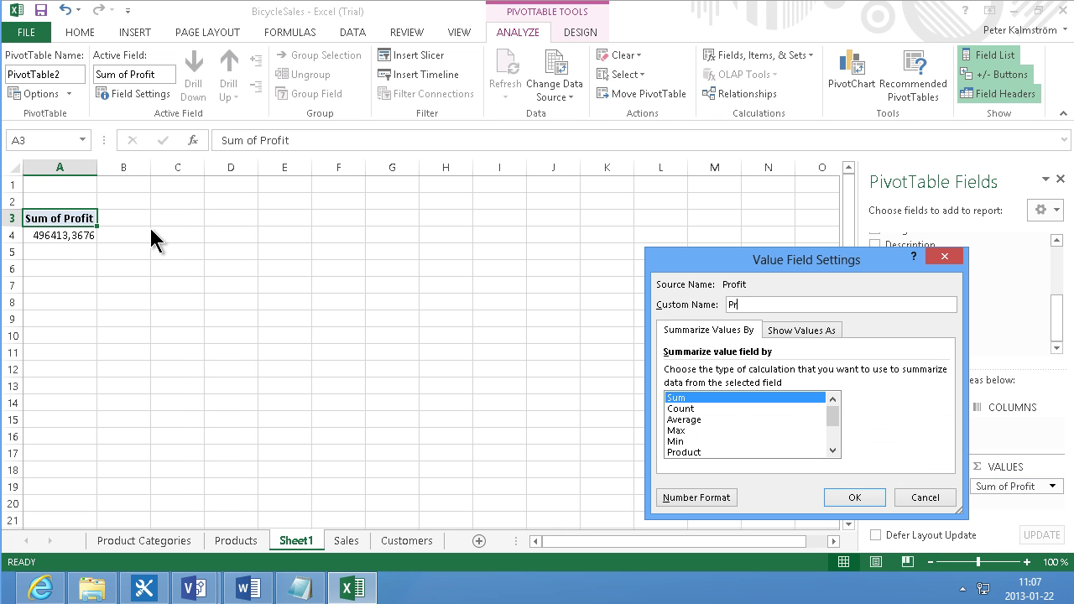
type("ofits")
key("Return")
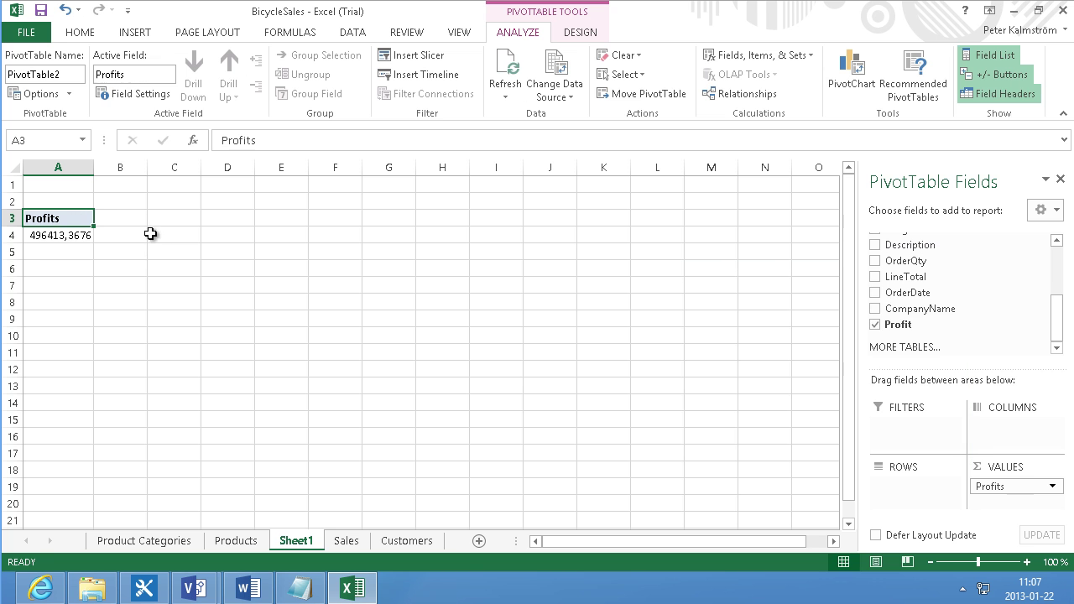
Add LineTotal to the values, rename it Sales, and select totals A4:B4.
mouse_move(1056, 334)
left_mouse_down()
mouse_move(1055, 300)
mouse_move(1055, 327)
left_mouse_up()
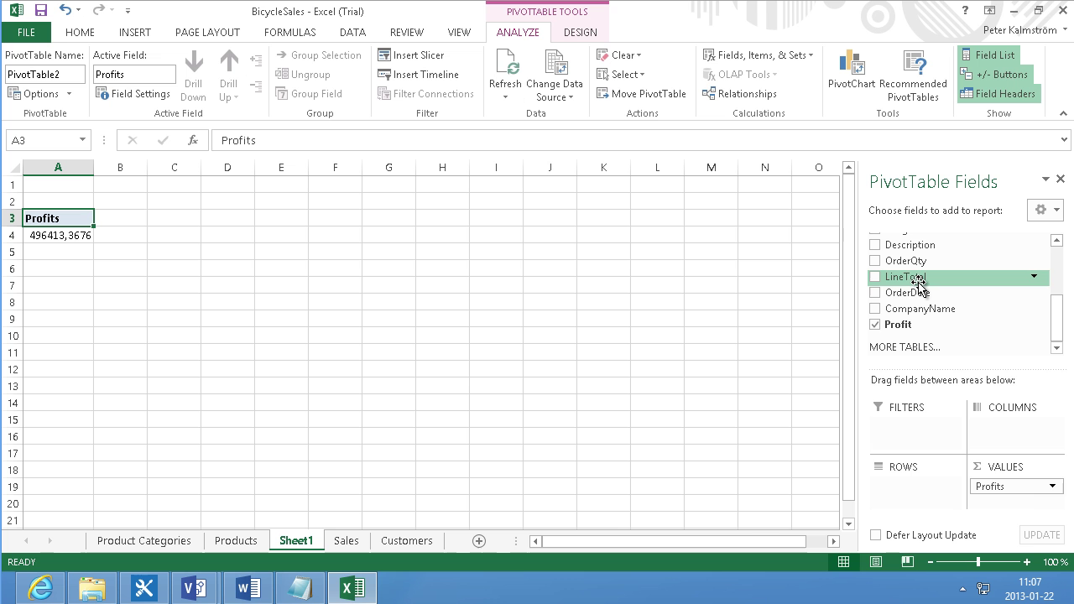
left_click_drag(911, 276, 1002, 501)
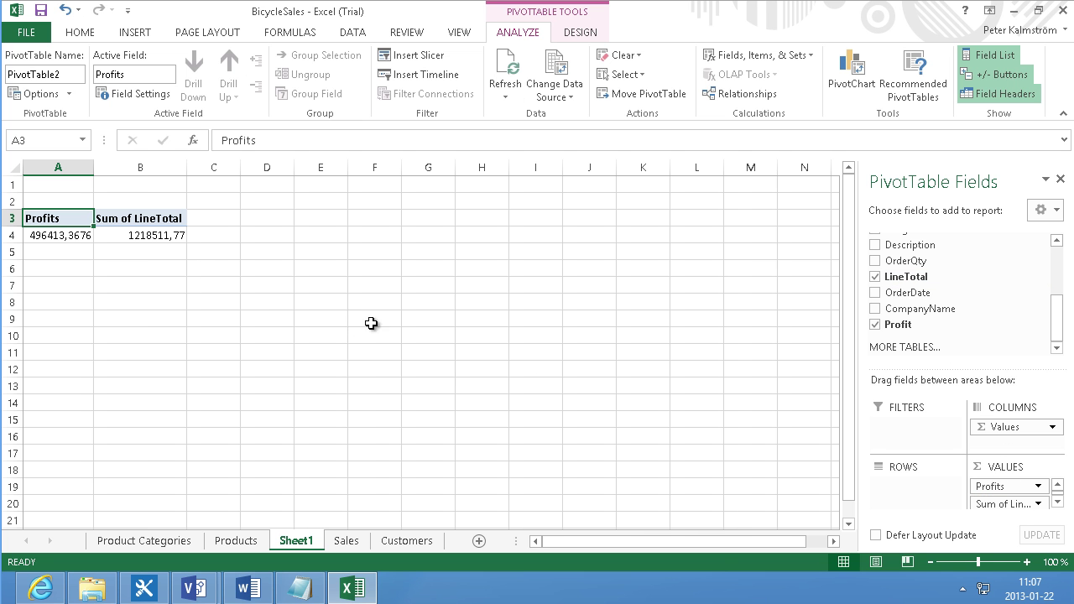
double_click(138, 221)
type("Sales")
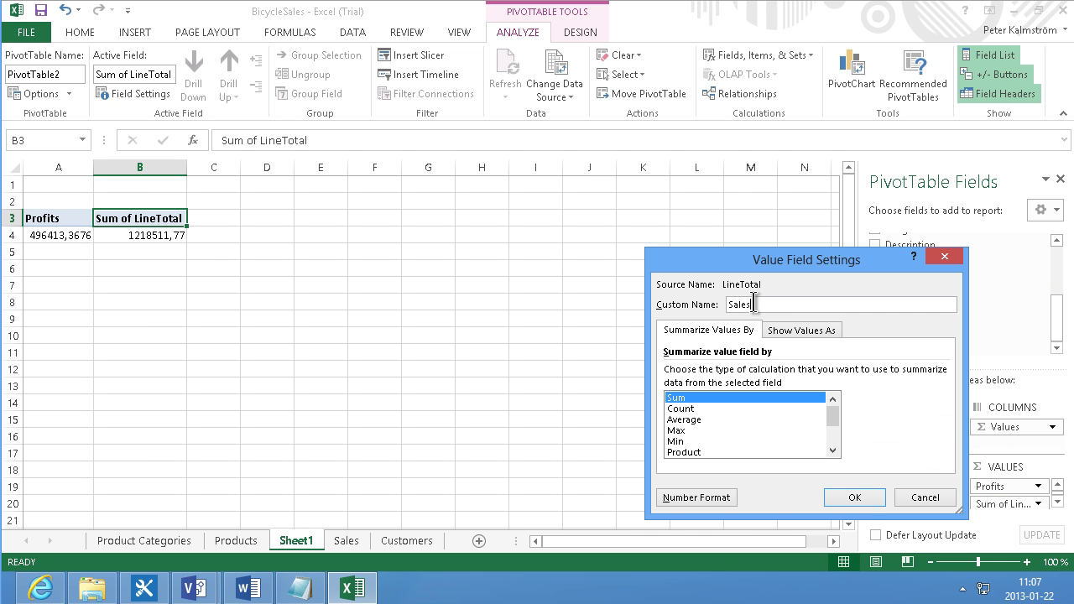
left_click(854, 497)
left_click_drag(96, 236, 110, 235)
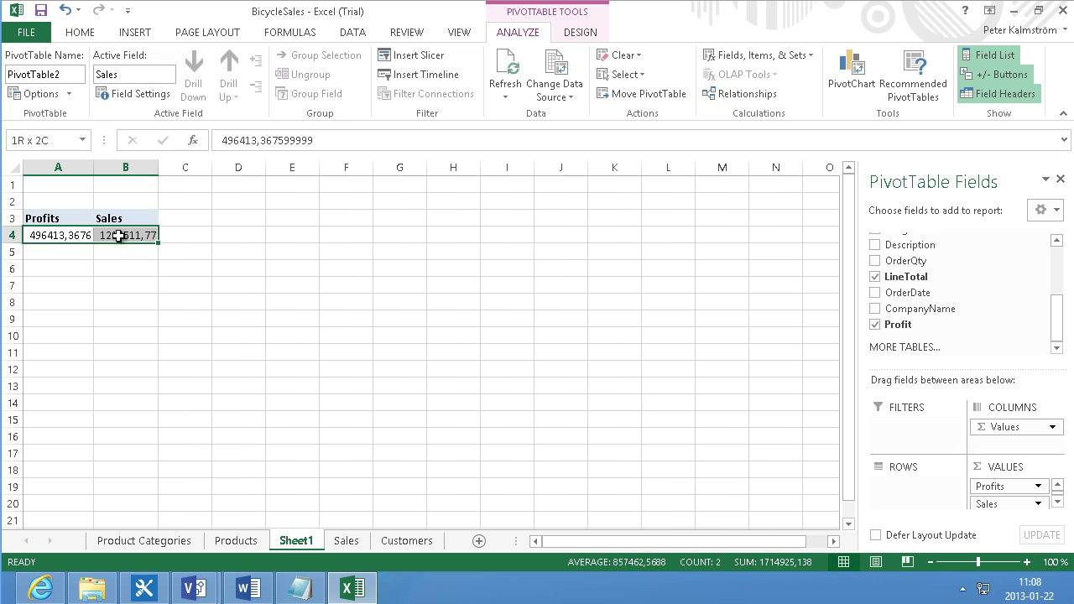
left_click(89, 32)
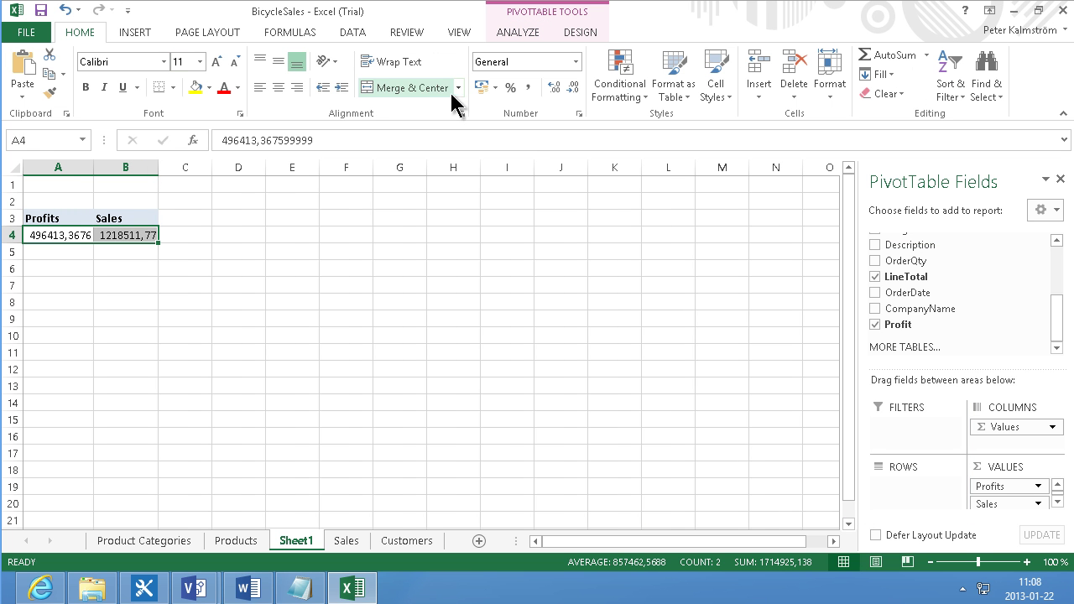
Apply $ English (United States) accounting format to the totals and autofit column B.
left_click(495, 87)
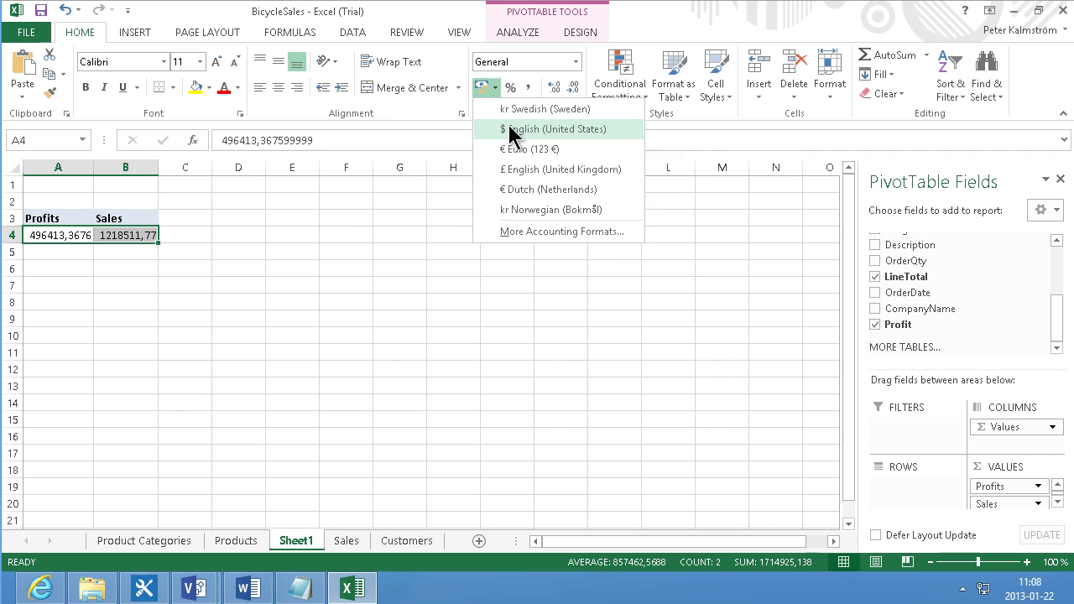
left_click(513, 137)
left_click(262, 267)
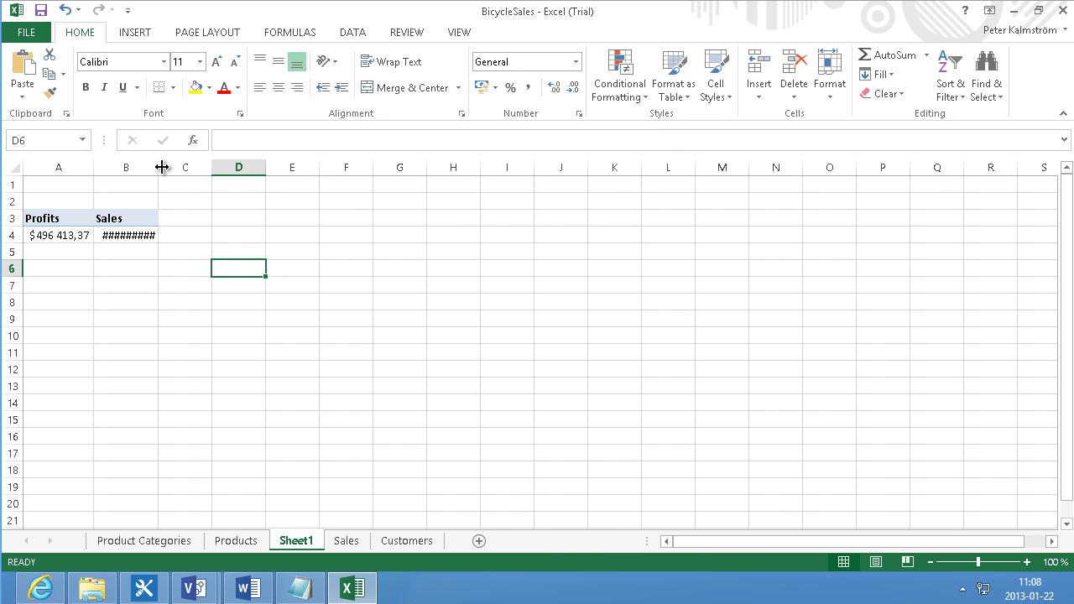
double_click(159, 167)
Break the Profits and Sales totals down by Branch rows.
left_click(133, 239)
left_click_drag(1056, 324, 1060, 279)
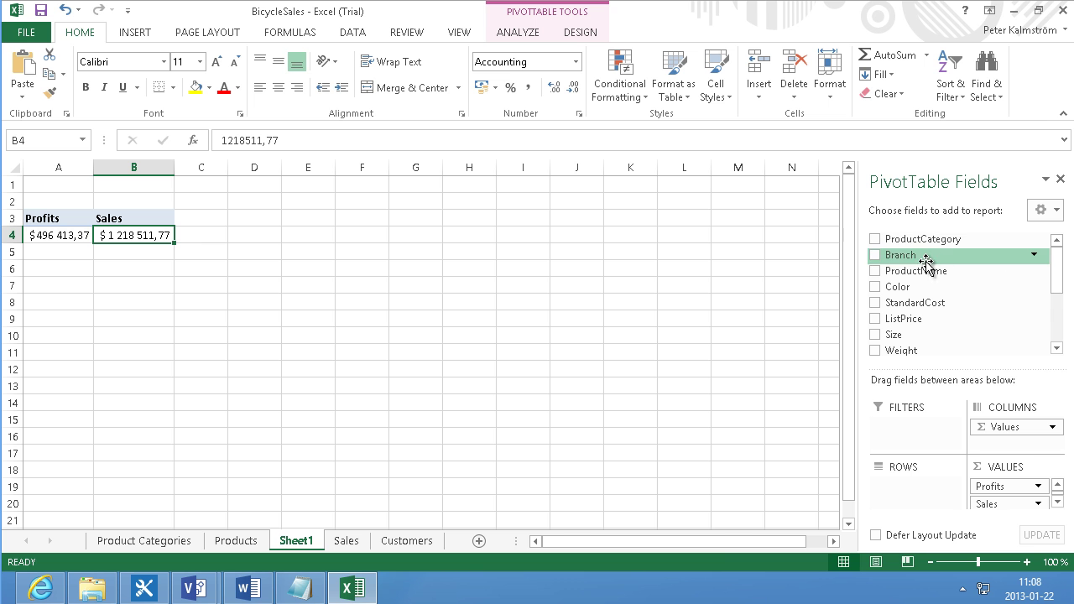
left_click(876, 255)
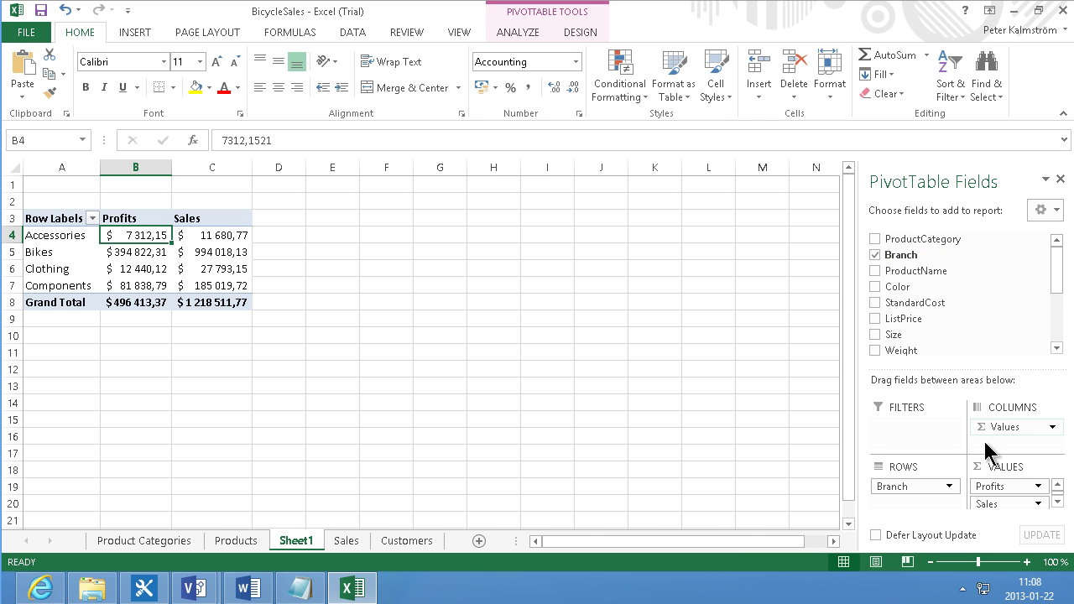
left_click(164, 269)
left_click(174, 253)
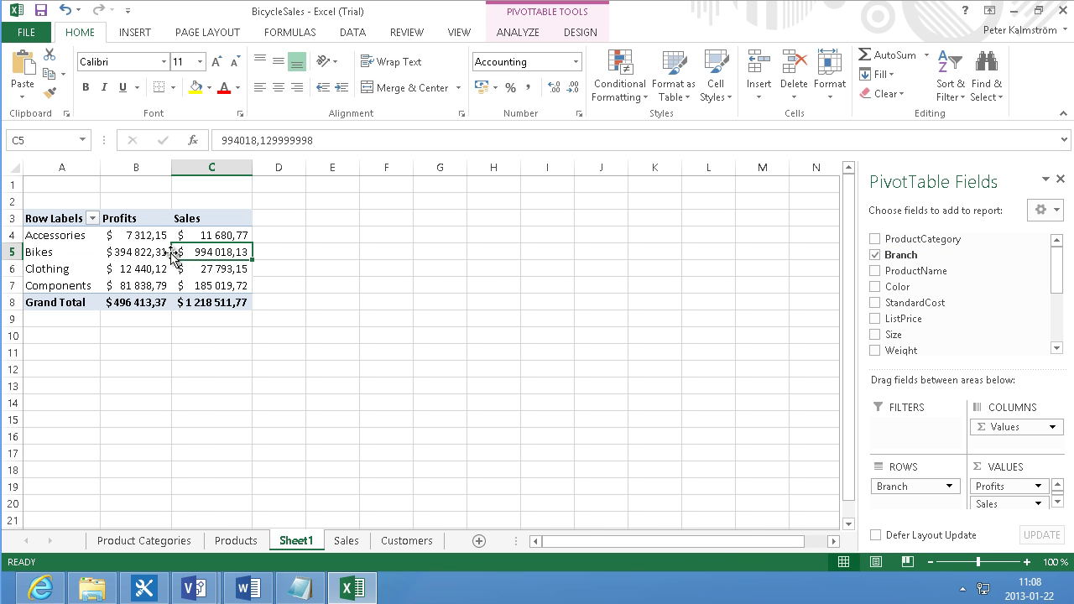
Insert a 3-D pie PivotChart and add Color as a report filter.
left_click(137, 33)
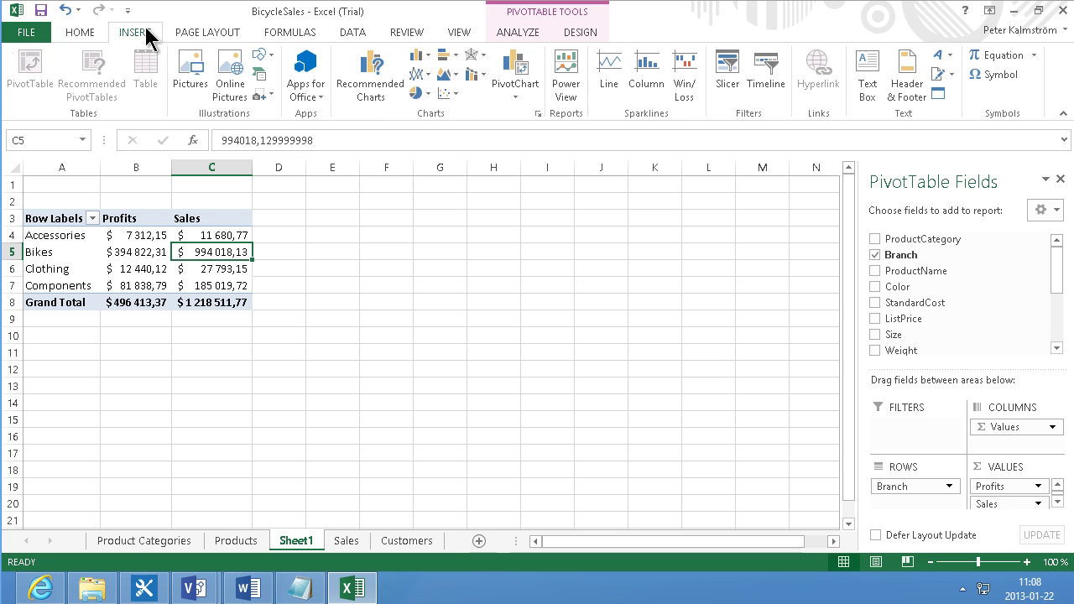
left_click(427, 94)
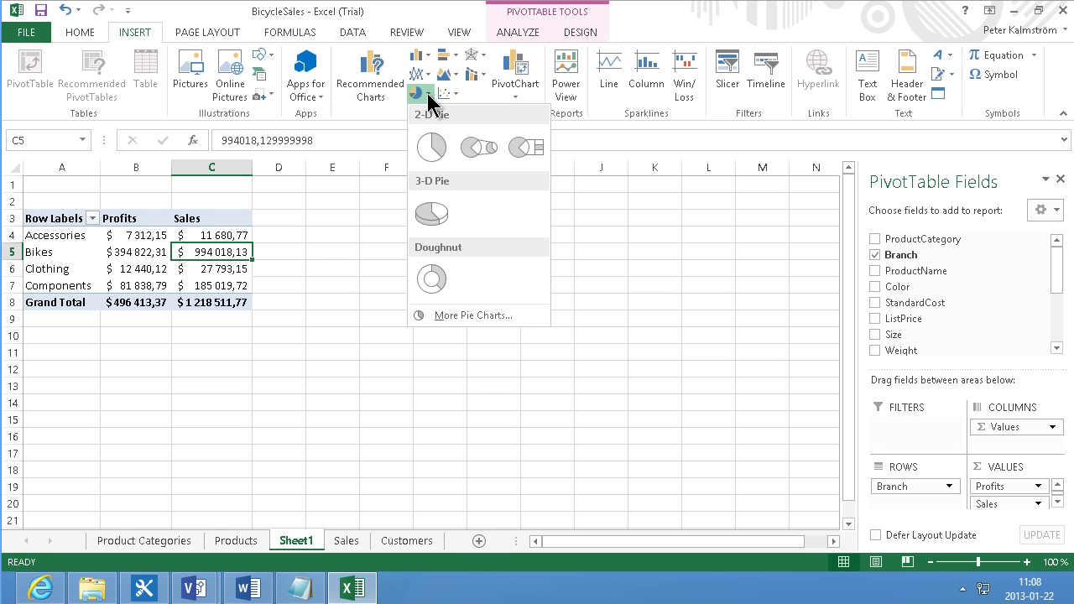
left_click(431, 214)
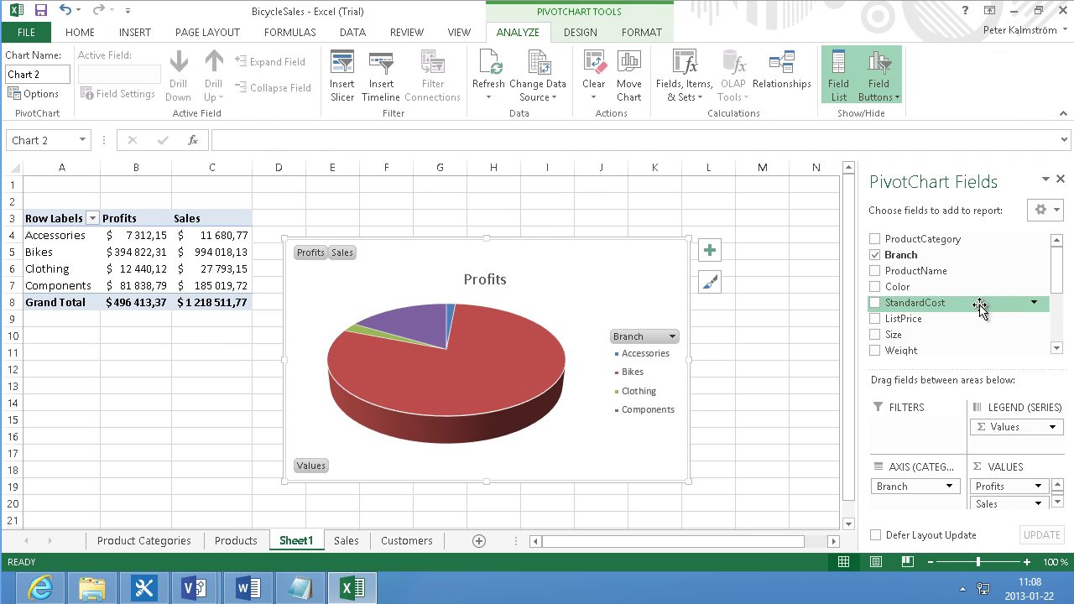
left_click_drag(893, 292, 913, 424)
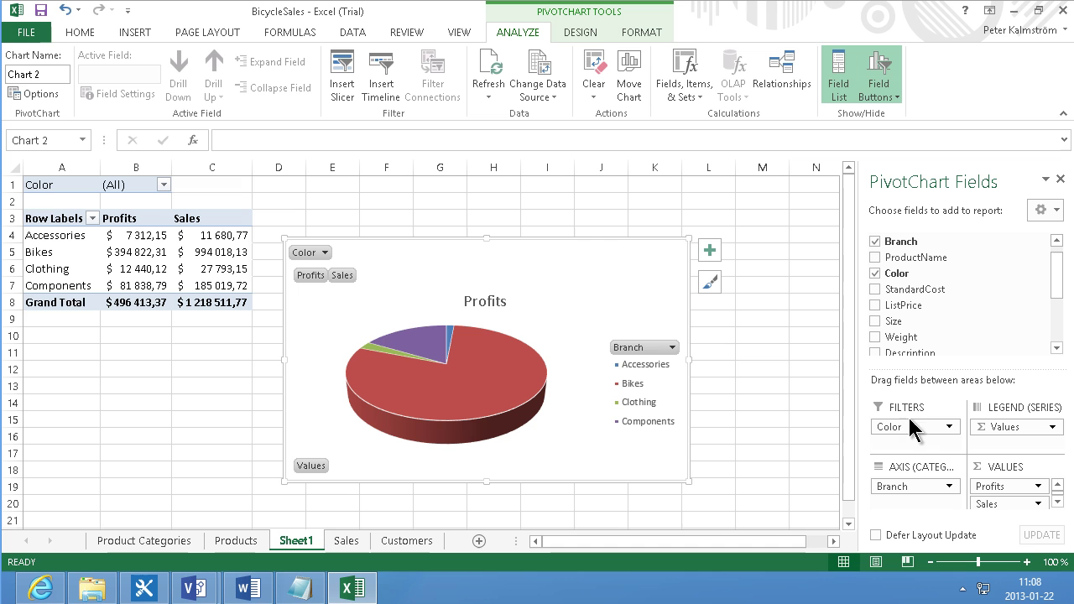
Delete the Profits chart title and nudge the pie slightly left and down.
left_click(509, 303)
key("Delete")
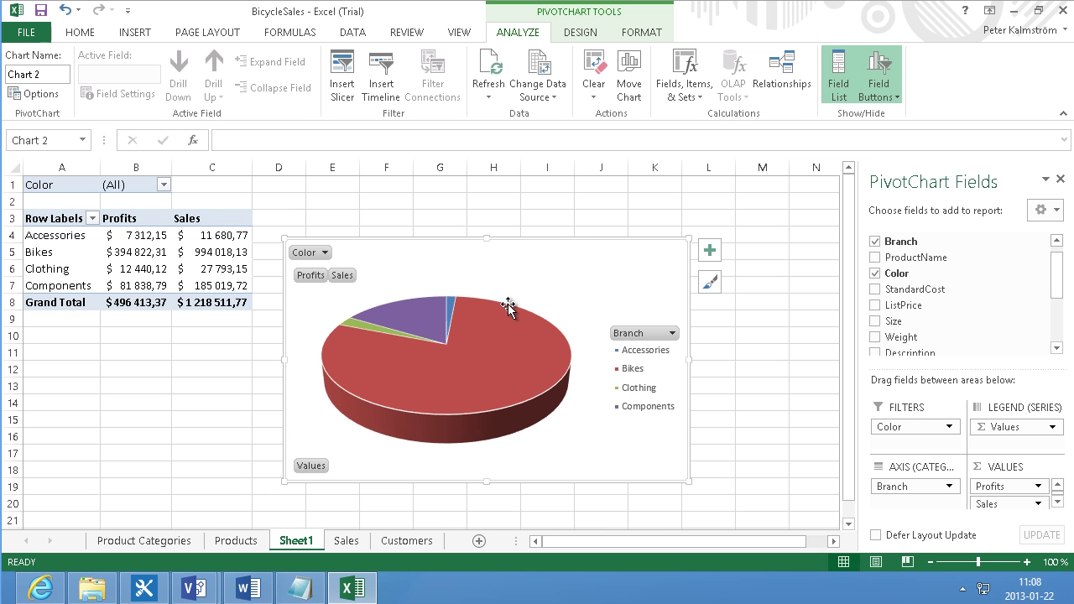
left_click_drag(438, 237, 428, 265)
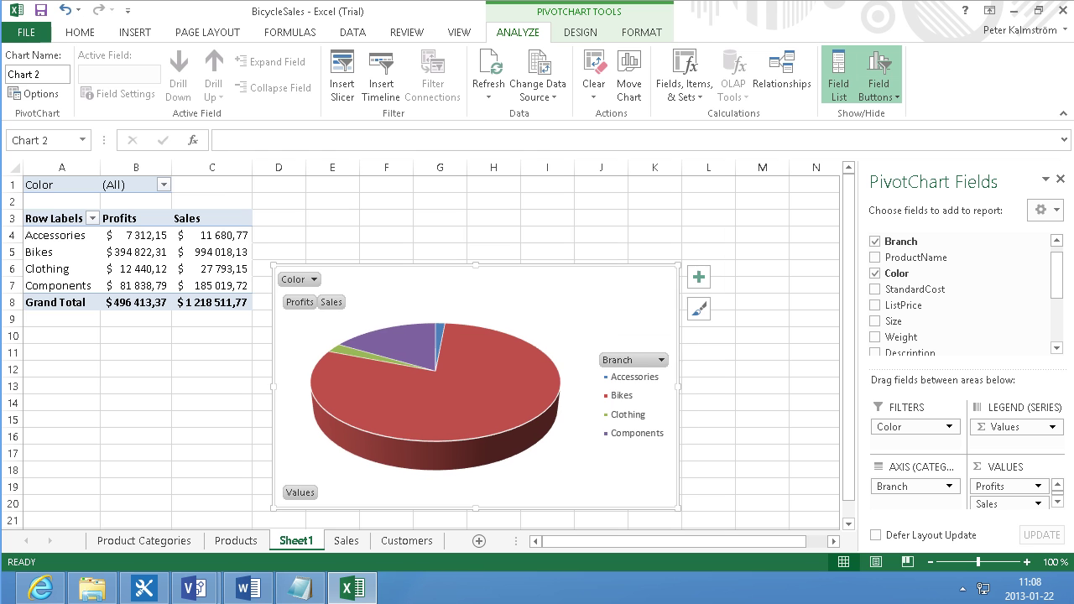
Open the Save As dialog on the Desktop with BicycleSales as the file name.
left_click(26, 37)
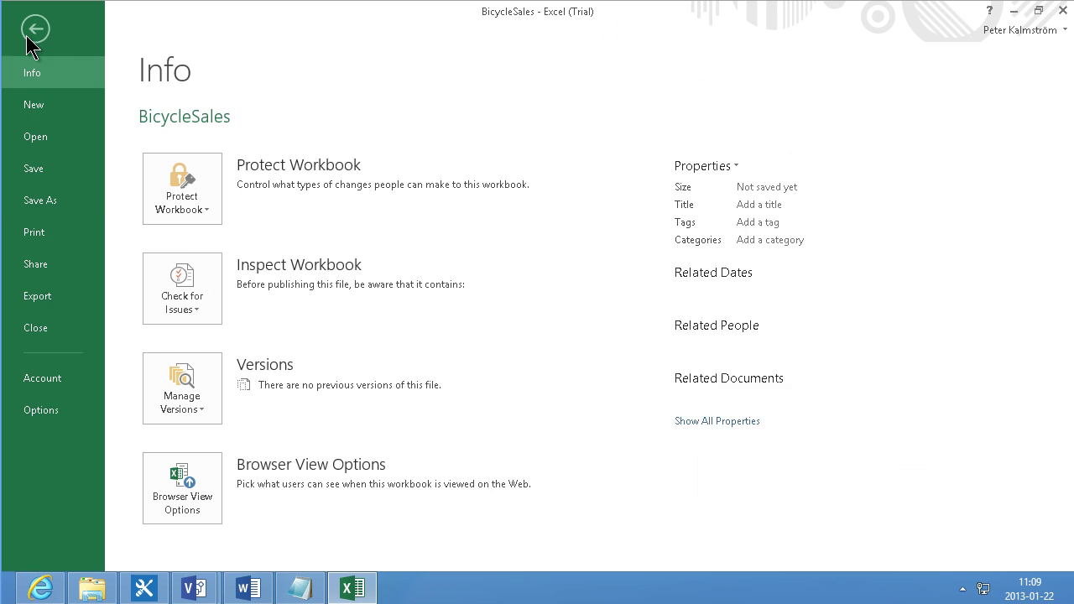
left_click(56, 200)
left_click(437, 332)
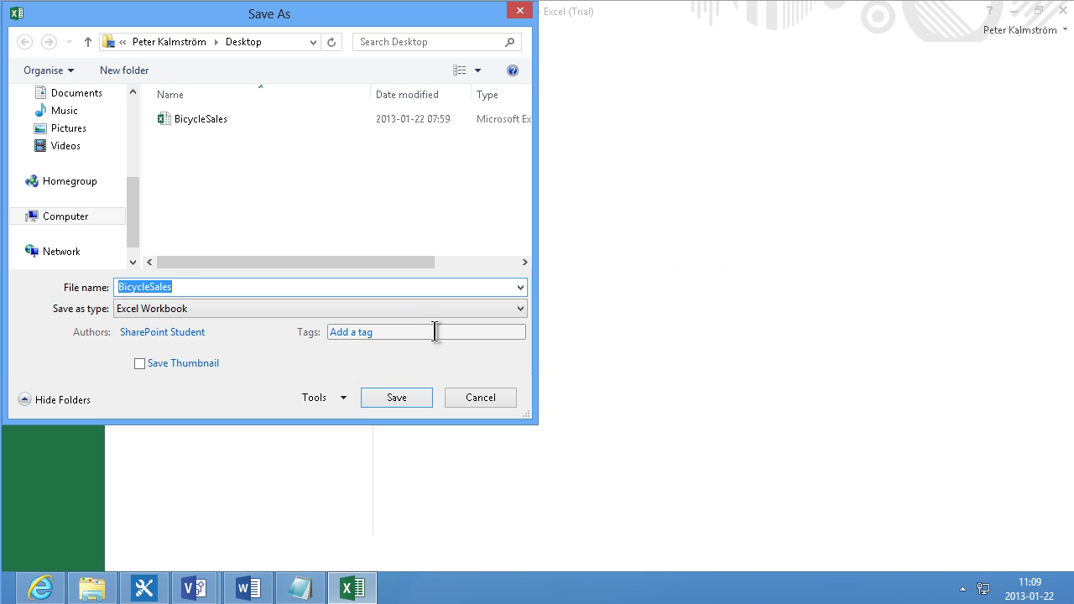
left_click(193, 283)
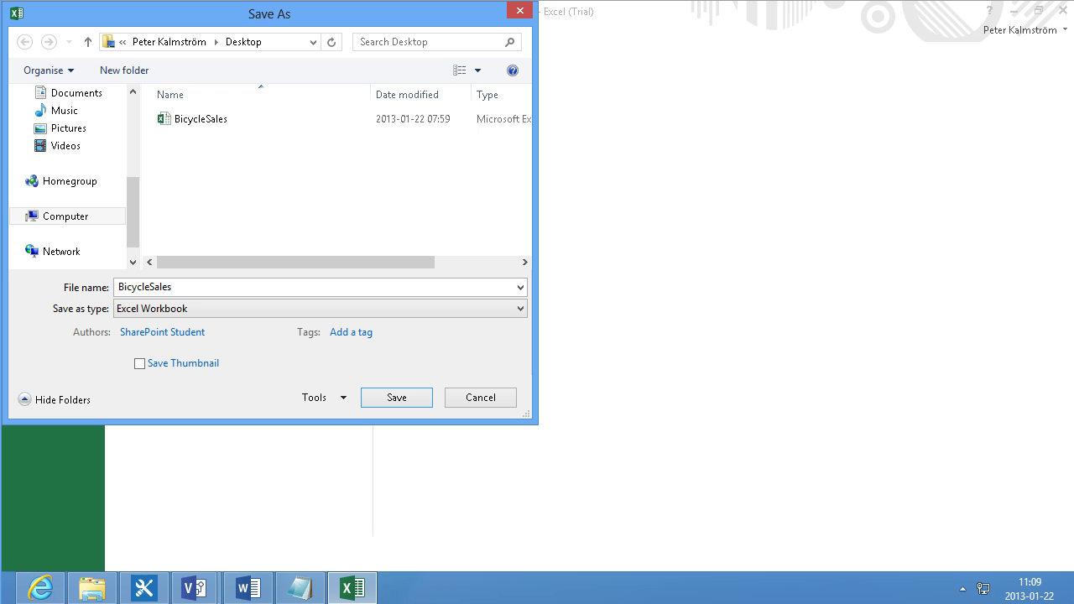
Copy the Sales site address, up to Sales/, from Internet Explorer's address bar.
left_click(40, 587)
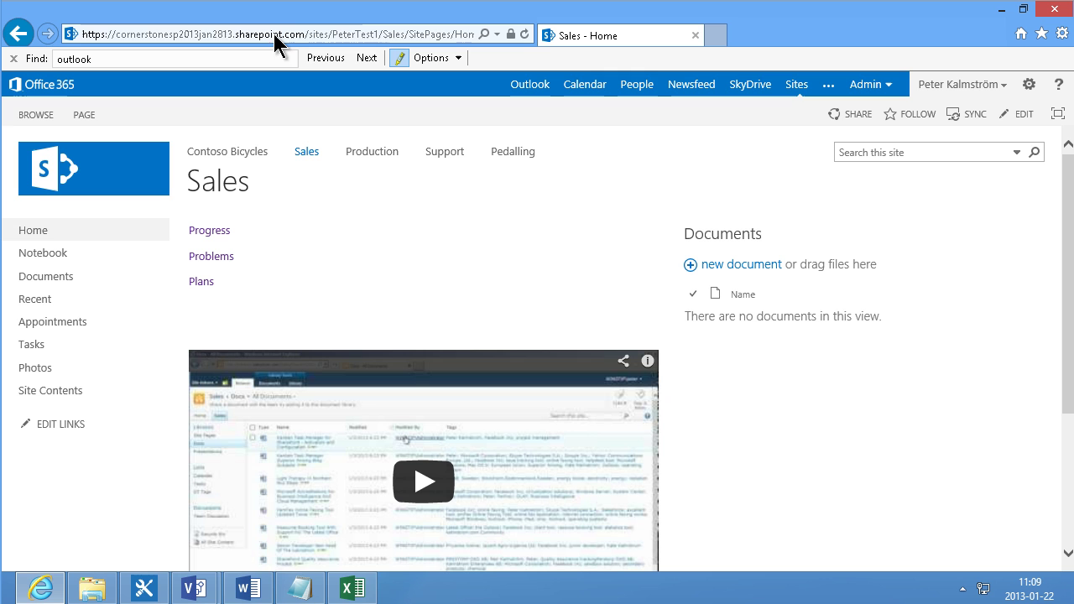
left_click(274, 33)
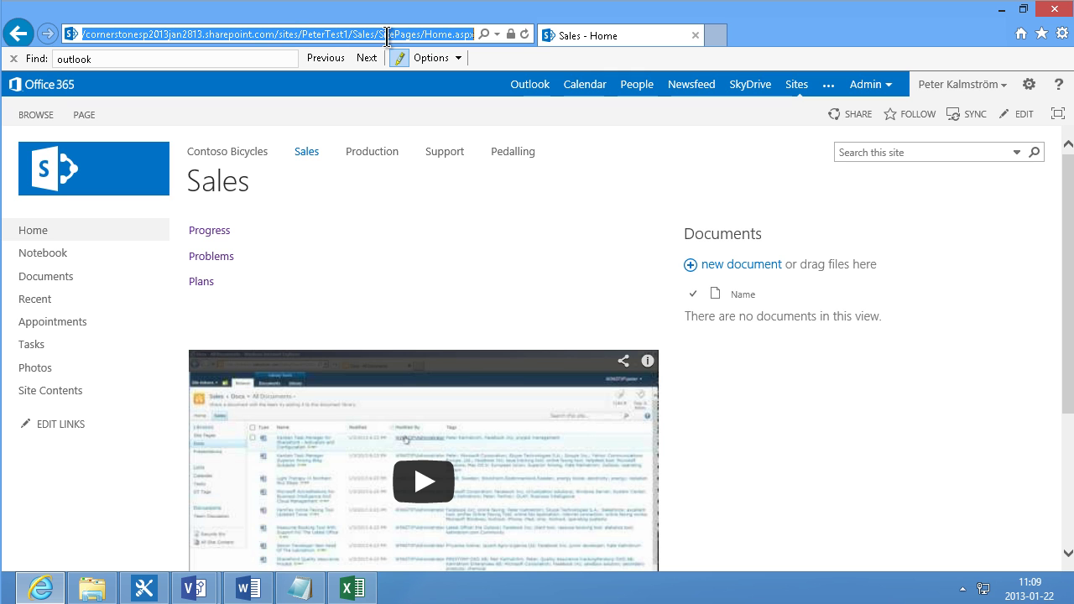
left_click_drag(381, 33, 126, 38)
right_click(124, 38)
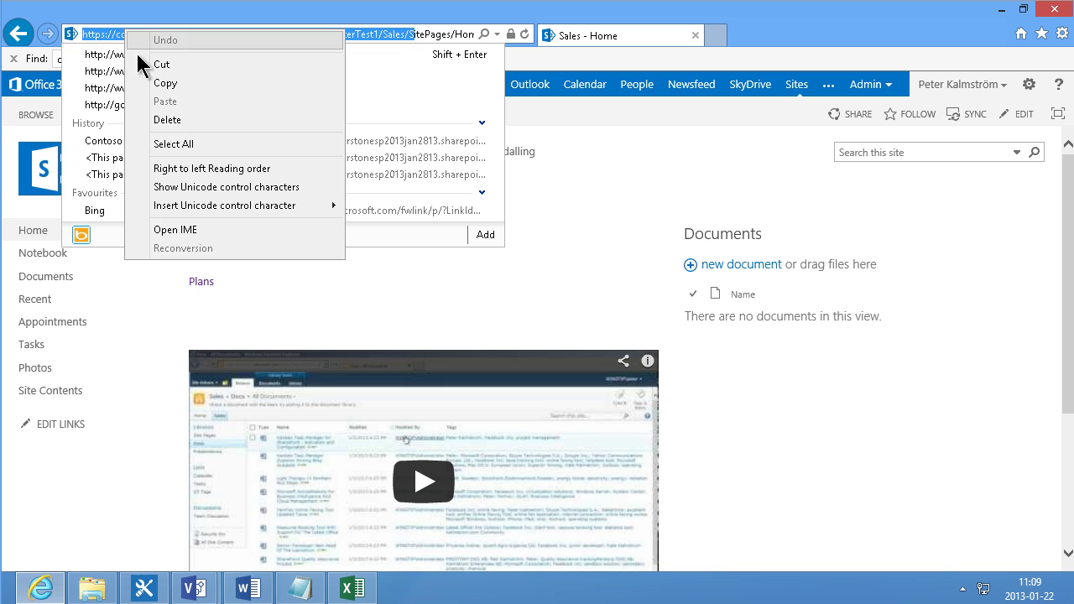
left_click(154, 80)
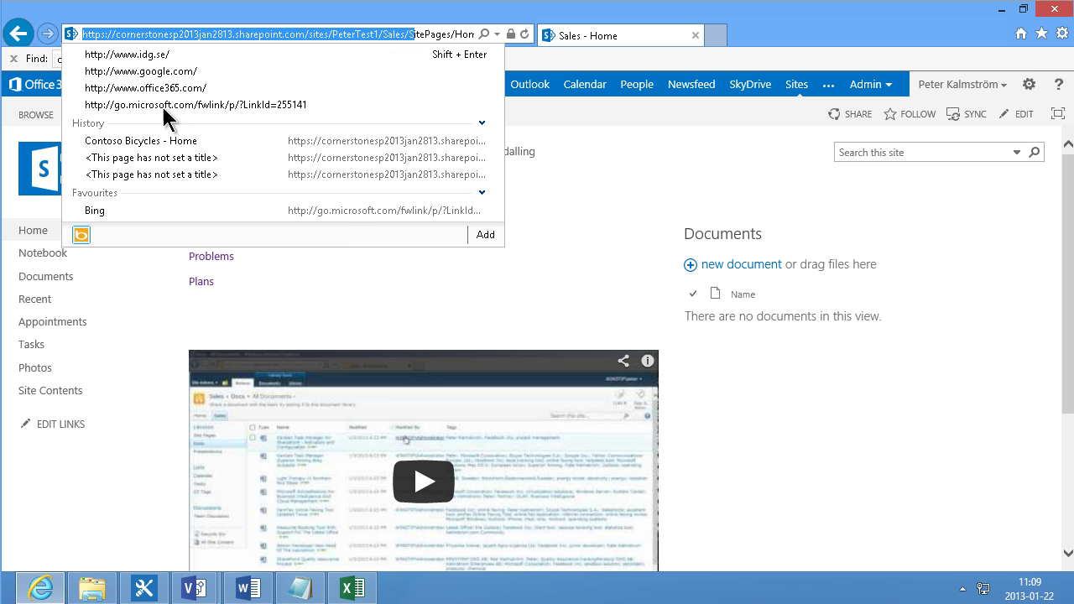
Paste the Sales site address into Save As and save BicycleSales into its Documents library.
left_click(352, 587)
left_click(280, 42)
key("ctrl+v")
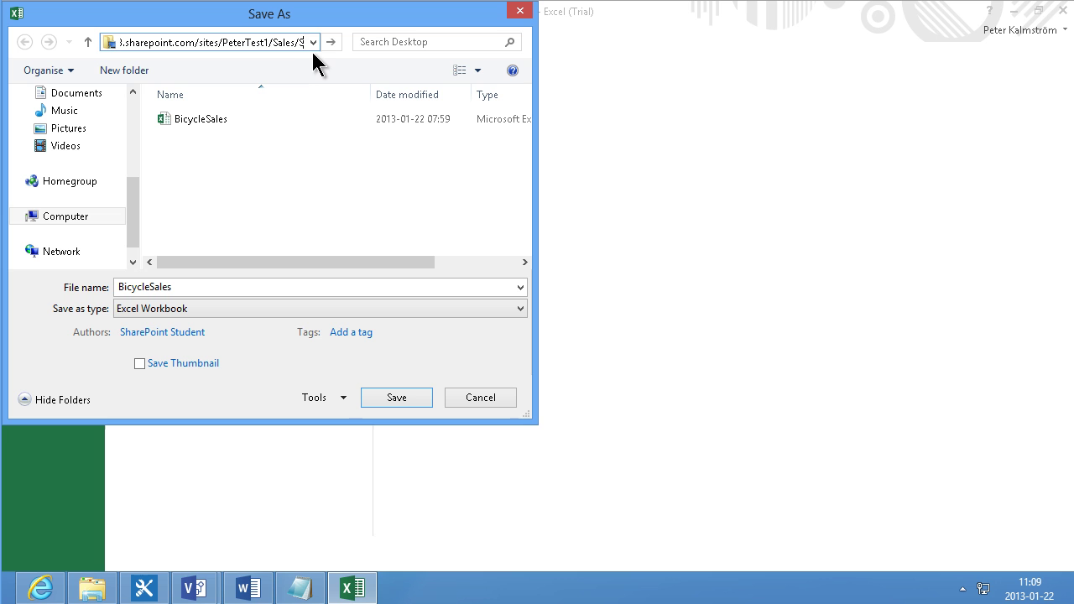
key("BackSpace")
key("ctrl+a")
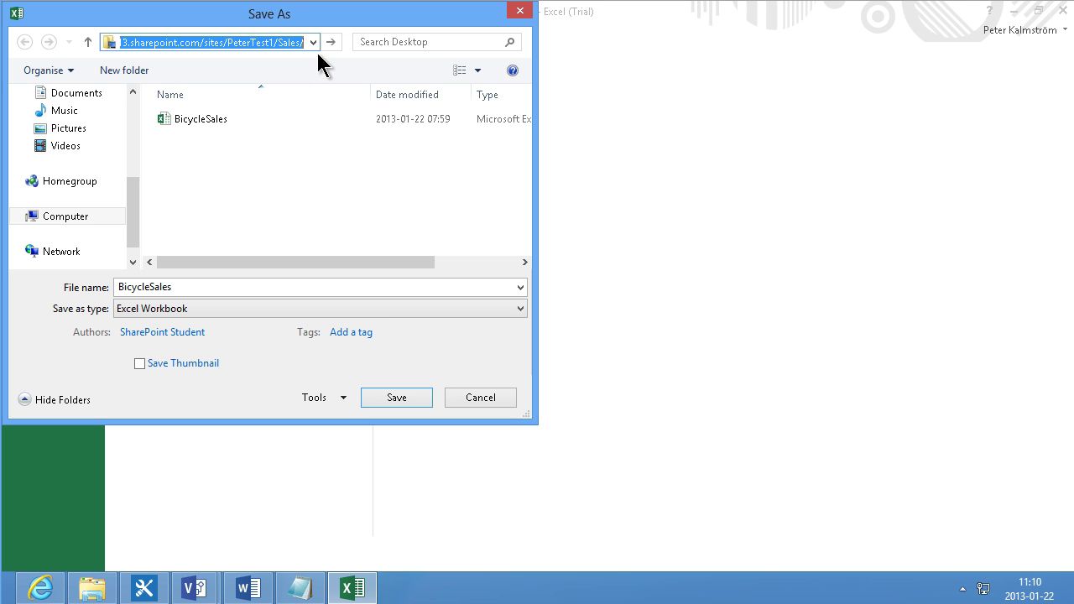
key("Return")
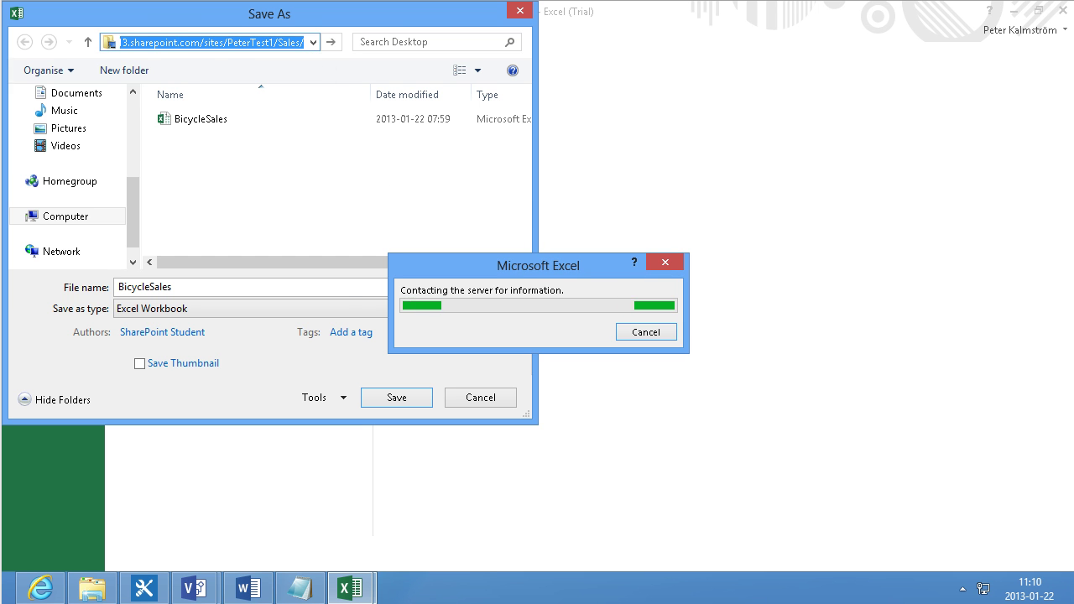
double_click(189, 178)
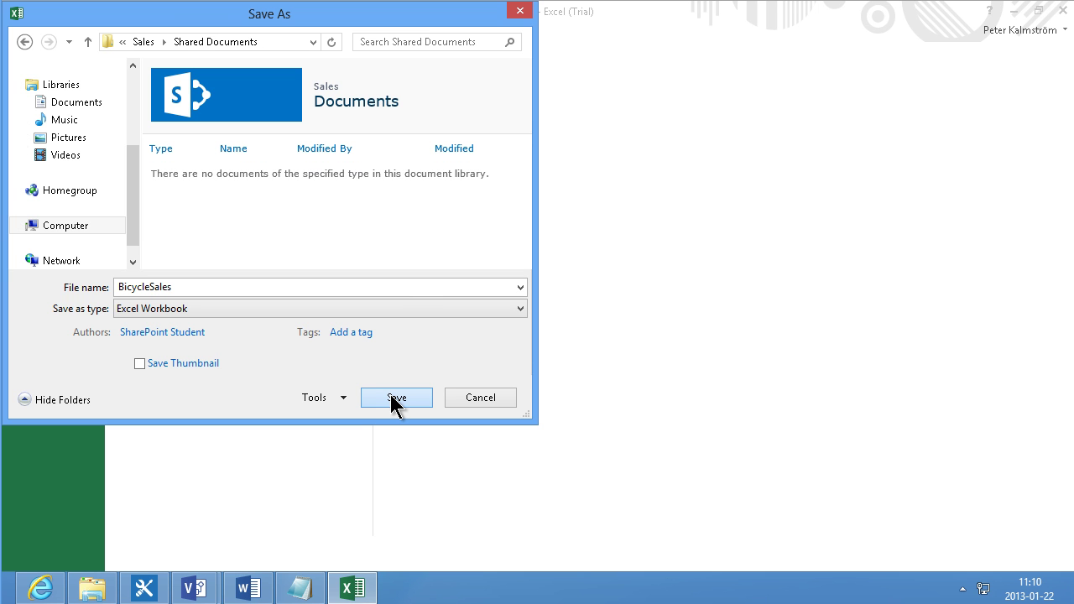
left_click(392, 397)
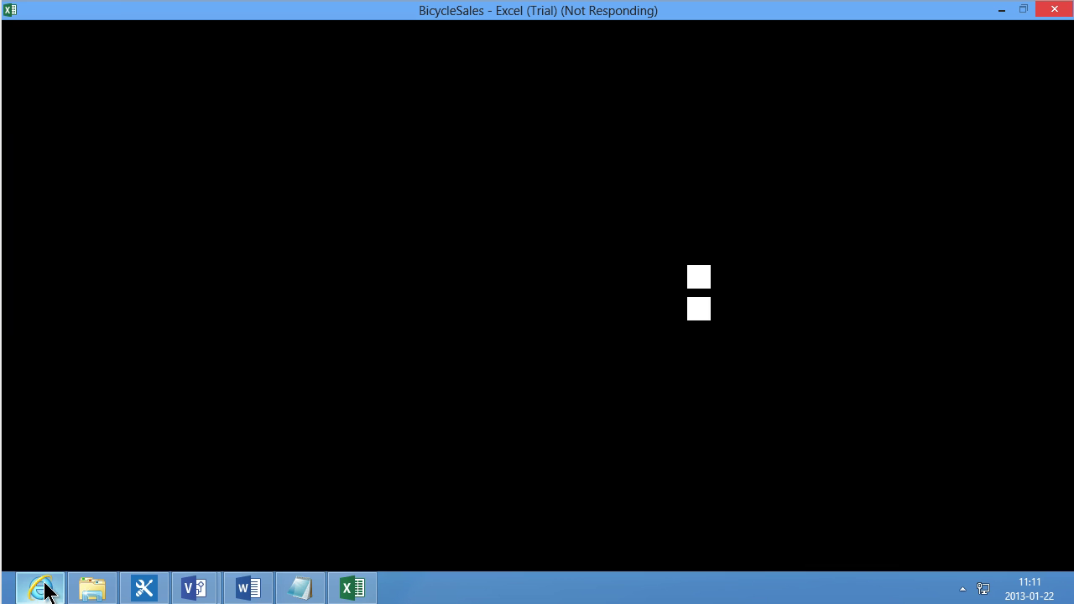
mouse_move(340, 591)
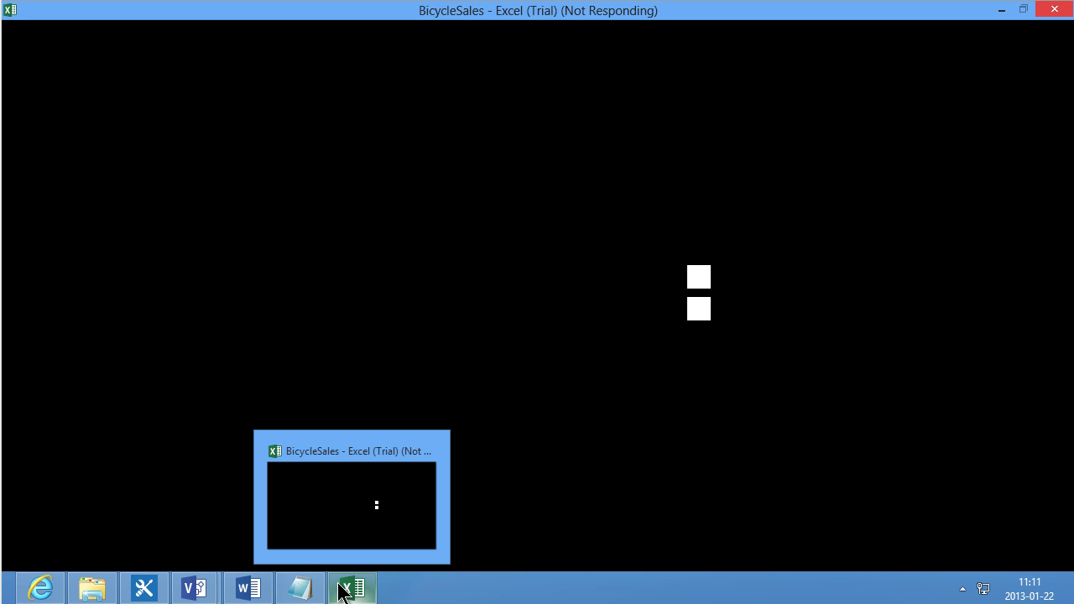
Confirm BicycleSales is listed in the Sales Documents library, then return to the Home page.
left_click(114, 512)
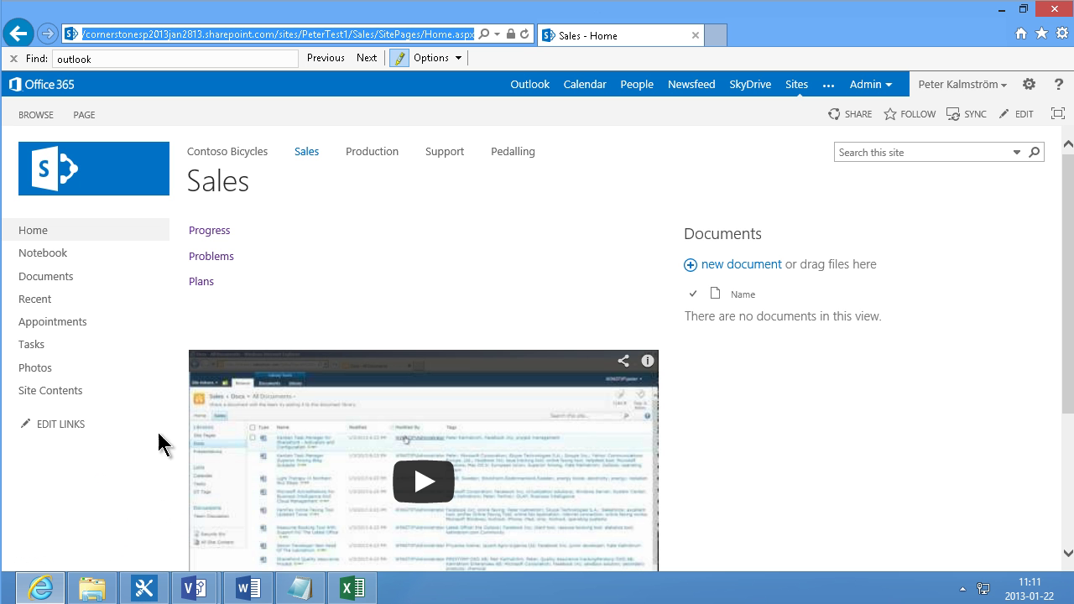
left_click(46, 277)
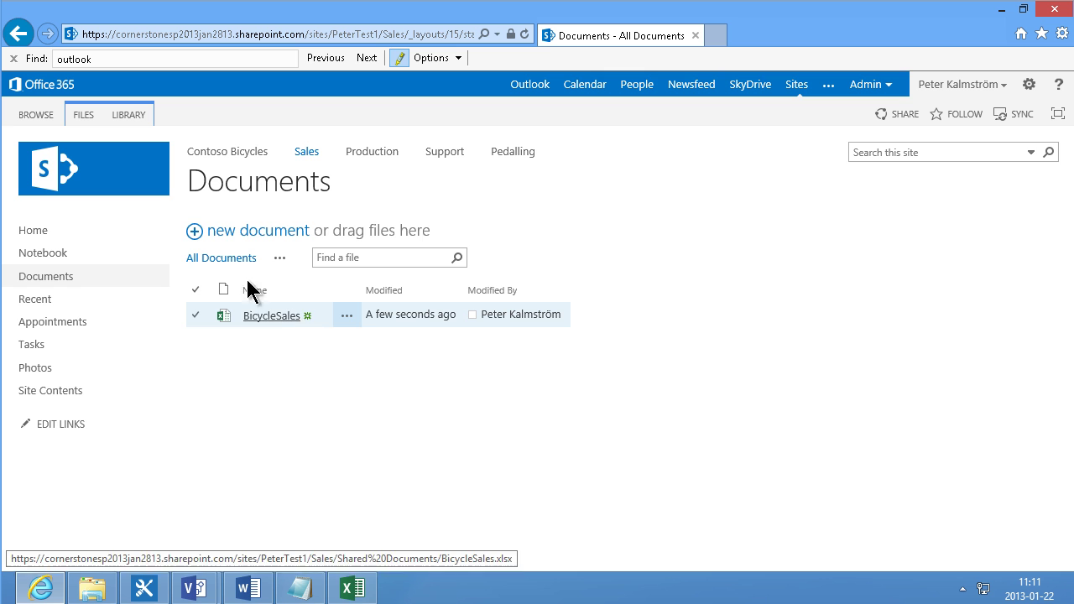
left_click(491, 298)
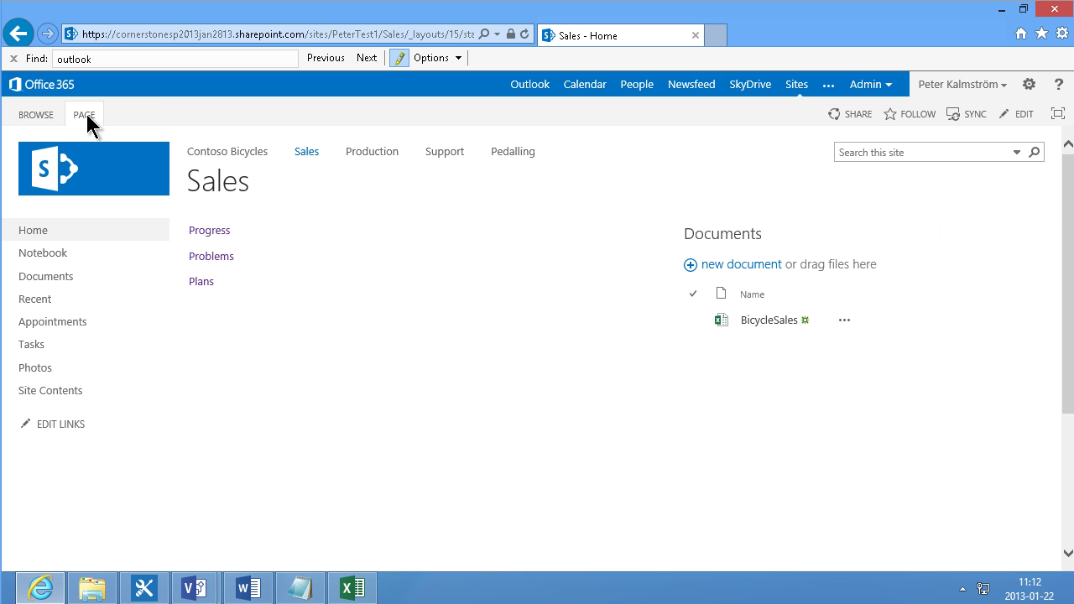
Edit the Sales home page and delete the Documents web part.
left_click(86, 115)
left_click(38, 155)
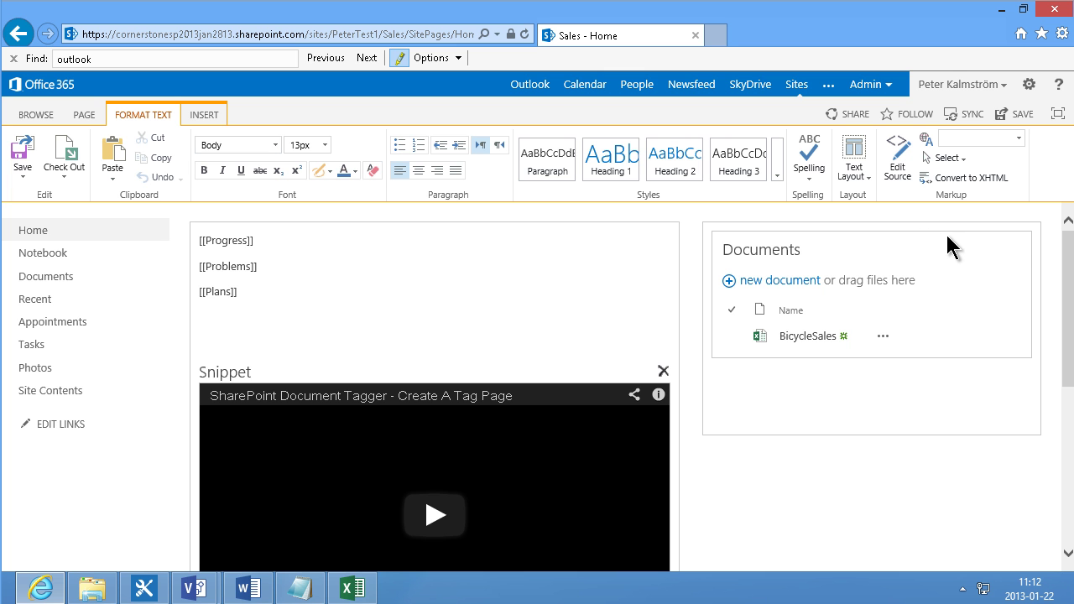
left_click(998, 248)
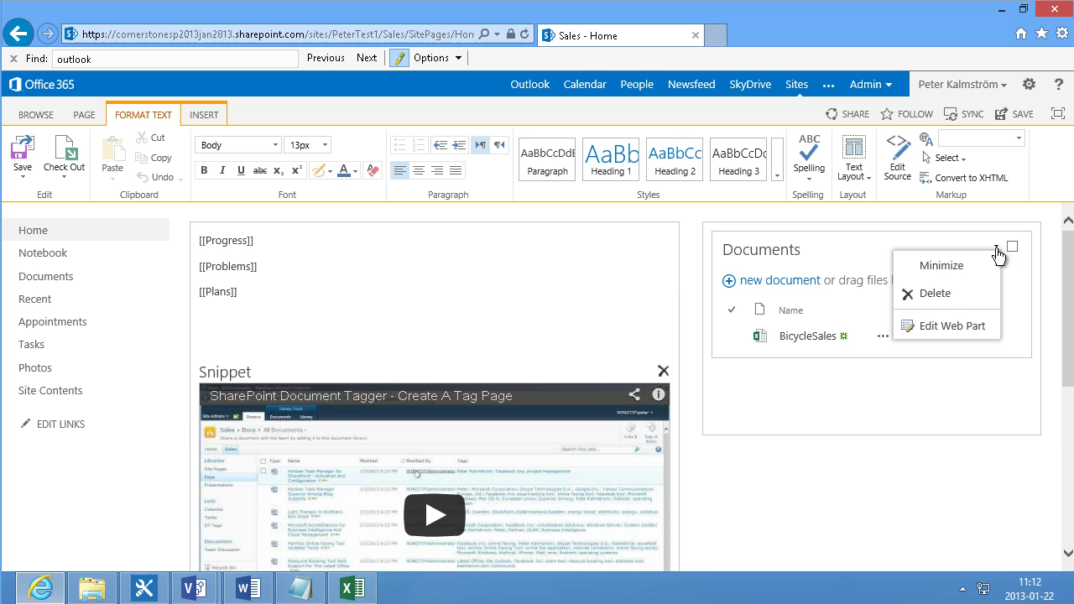
left_click(923, 290)
left_click(609, 352)
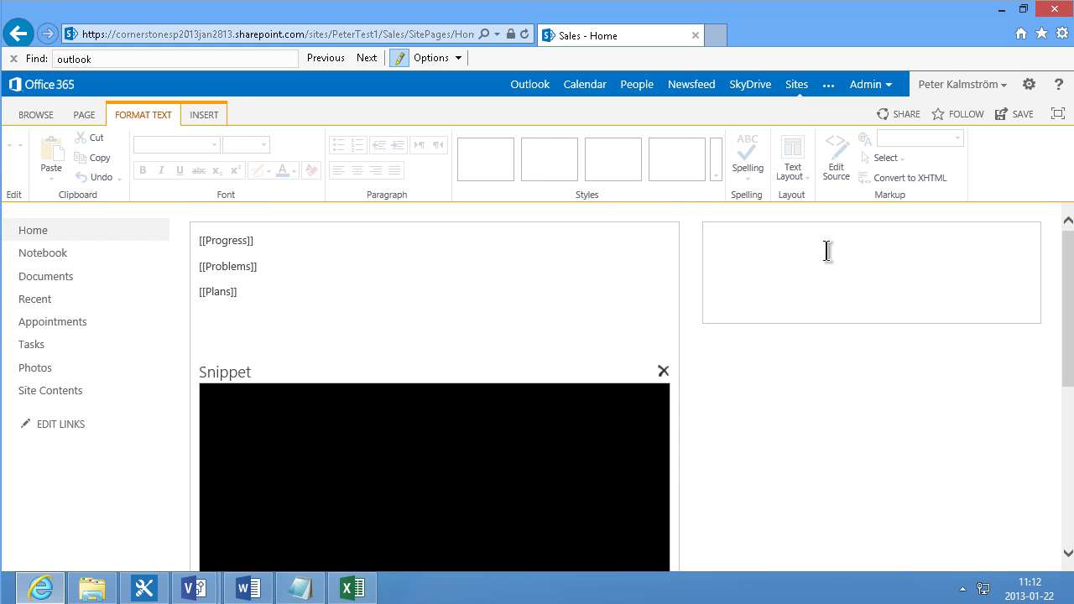
Add a Business Data Excel Web Access web part to the right column.
left_click(201, 120)
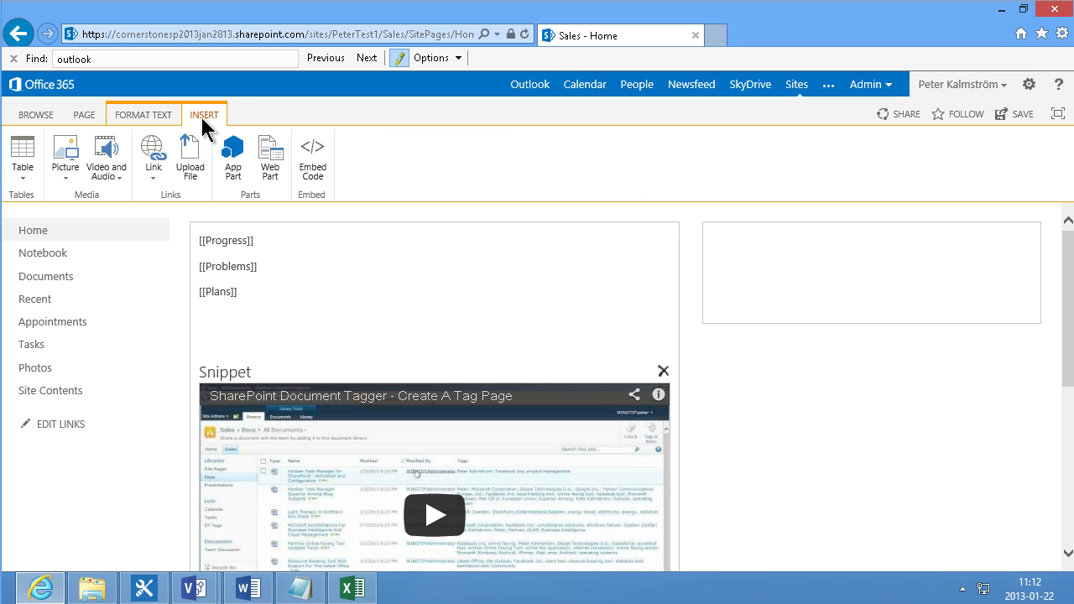
left_click(267, 154)
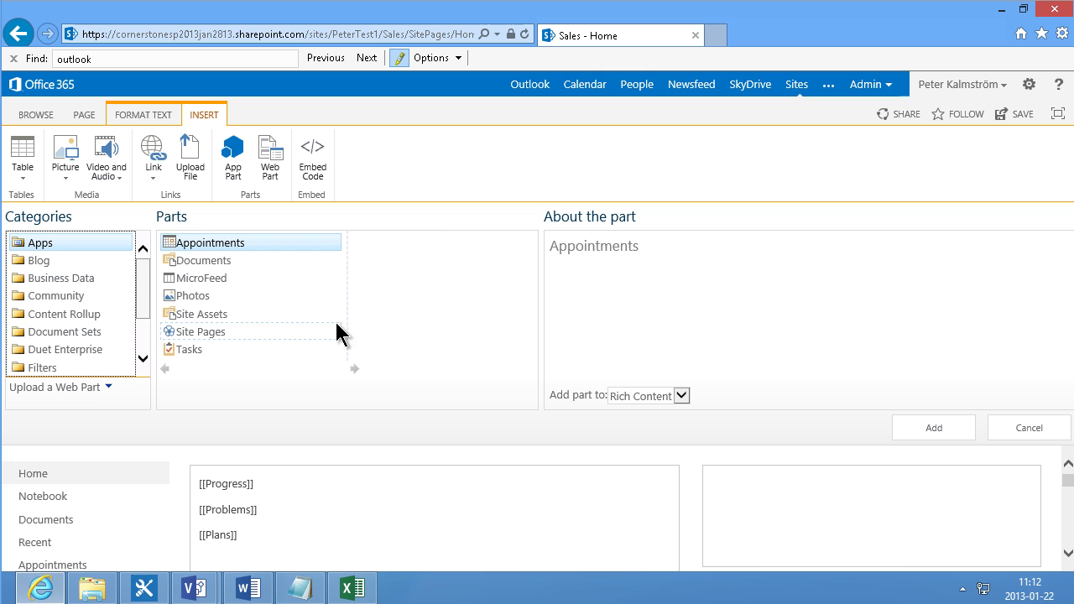
left_click(92, 286)
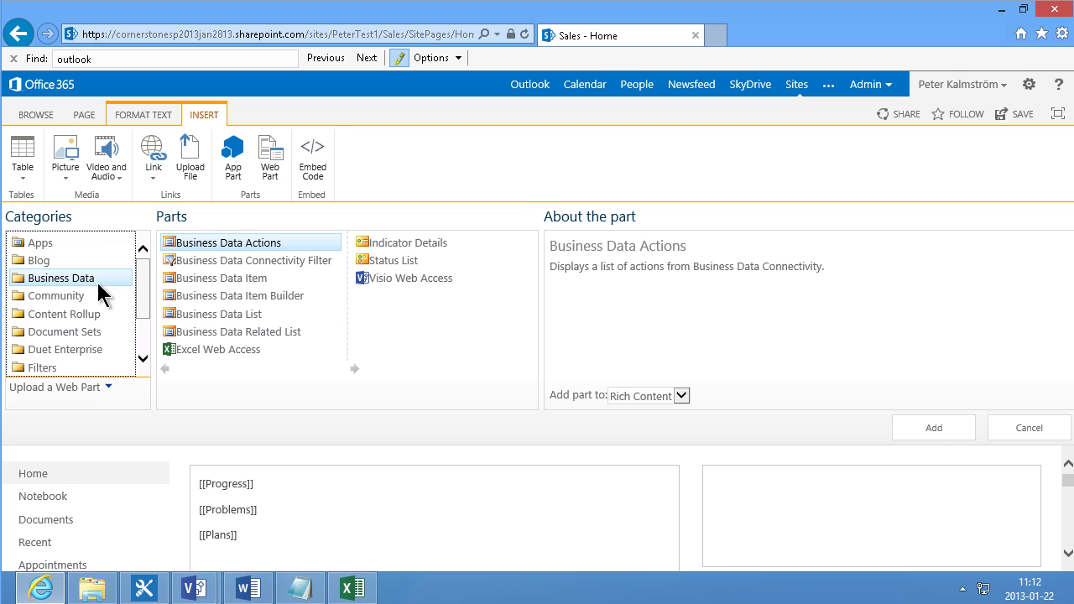
left_click(214, 351)
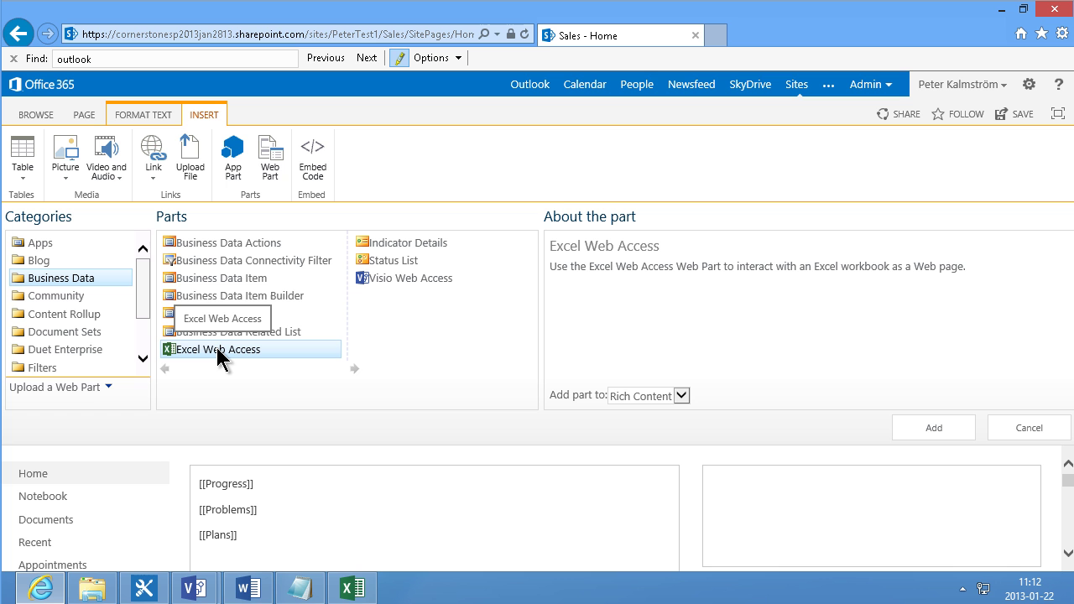
left_click(935, 428)
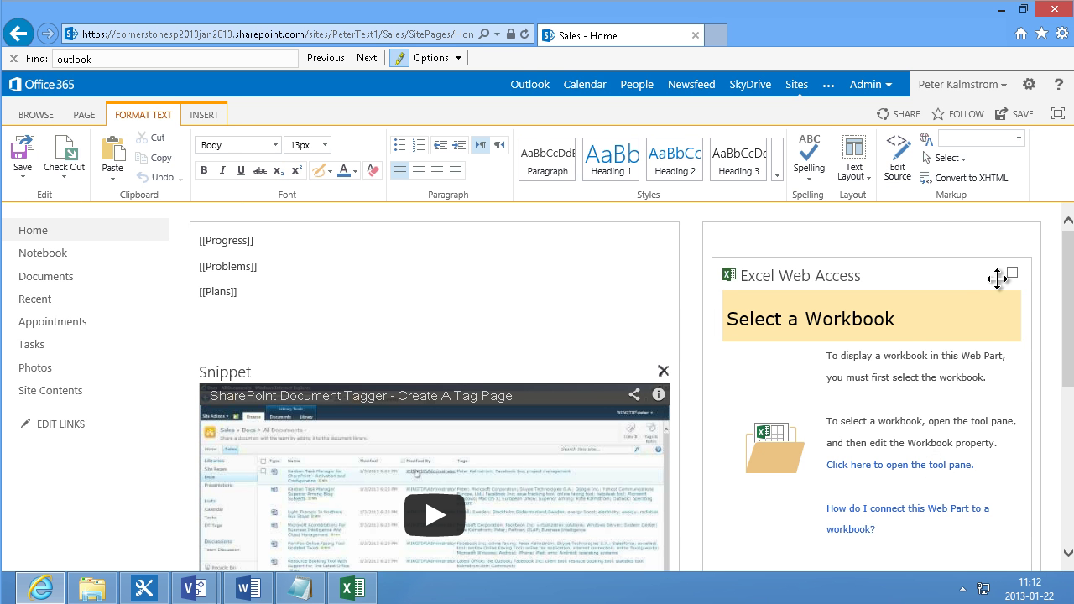
Point the Excel Web Access web part at BicycleSales.xlsx in the Sales Documents library.
left_click(998, 276)
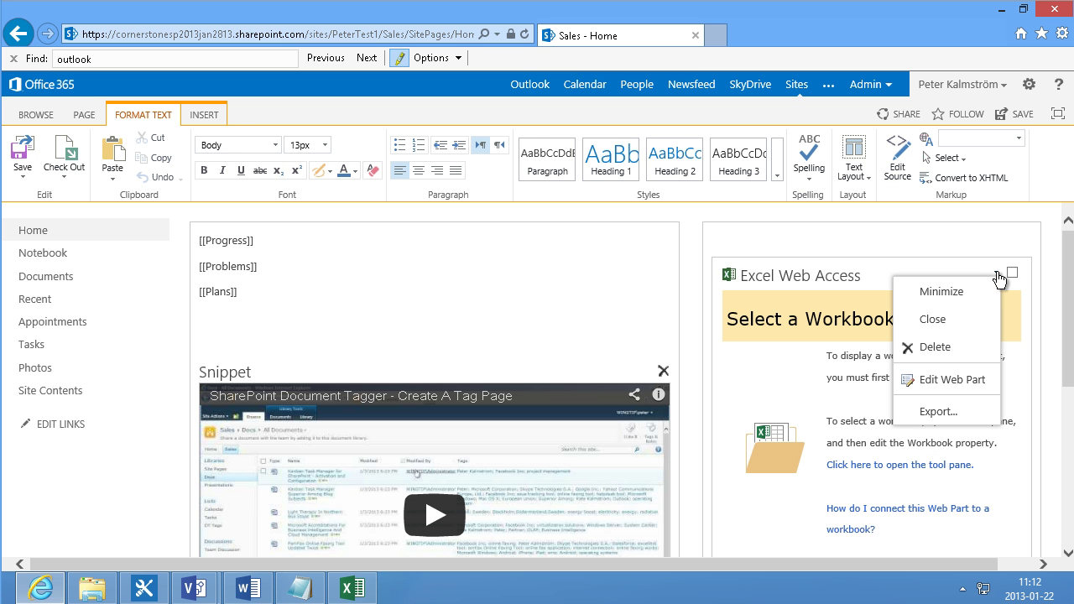
left_click(968, 382)
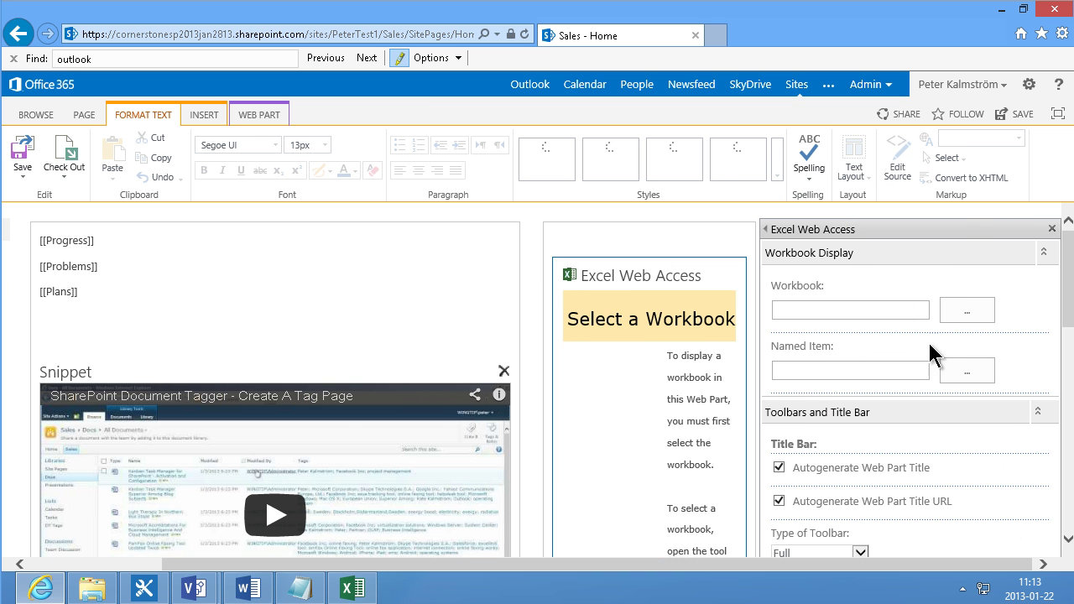
left_click(965, 312)
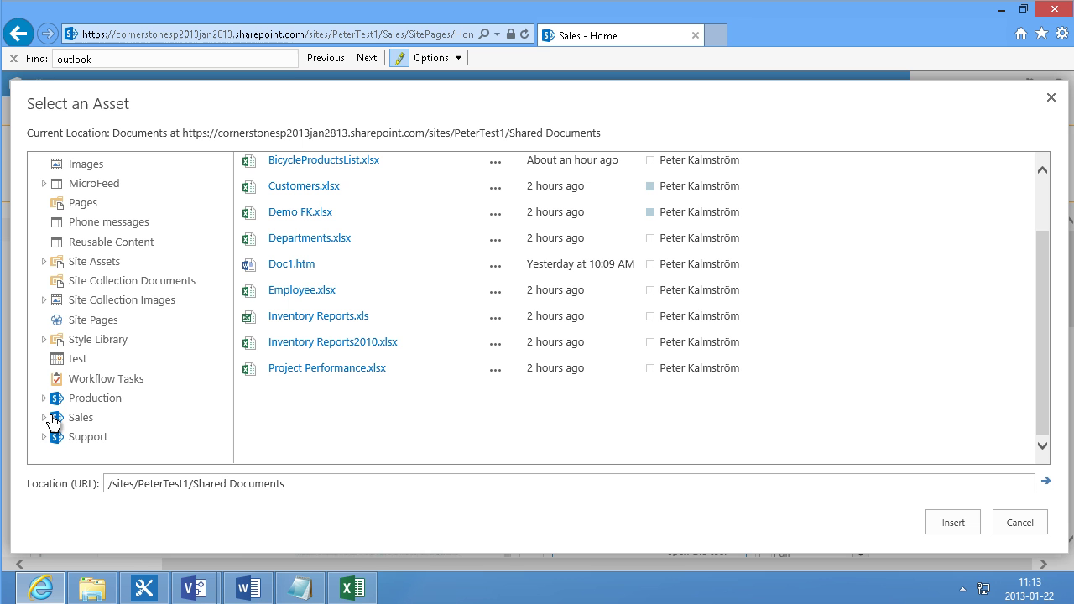
left_click(98, 430)
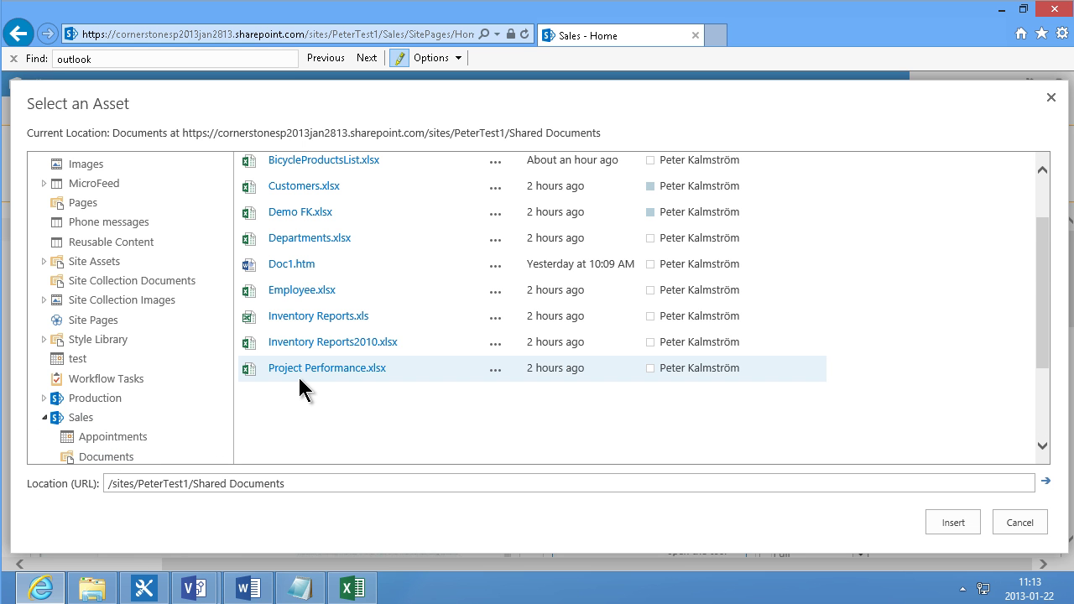
left_click(105, 458)
left_click(302, 212)
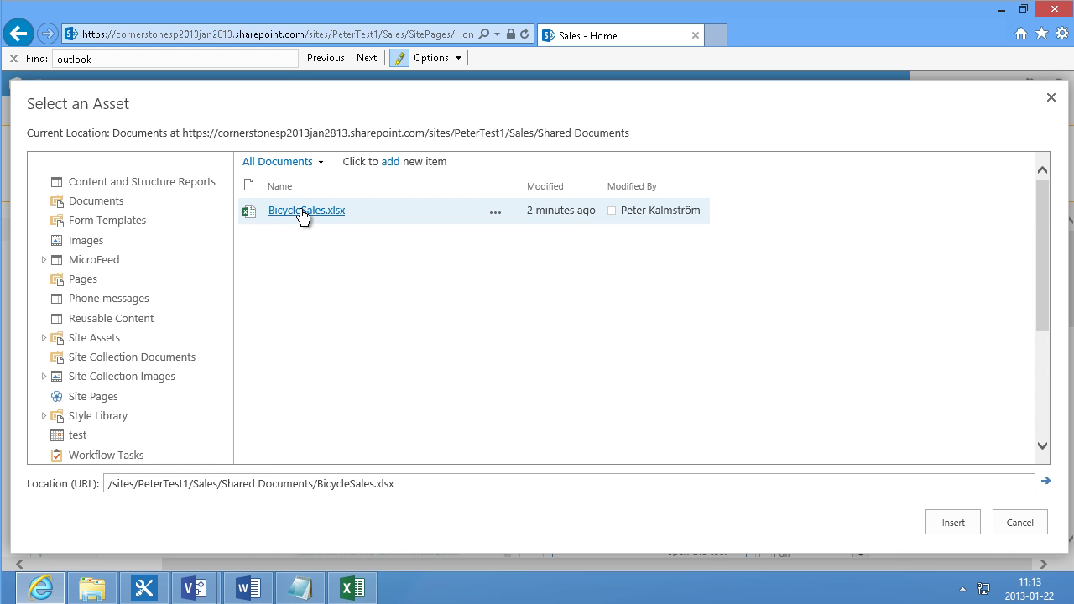
left_click(953, 523)
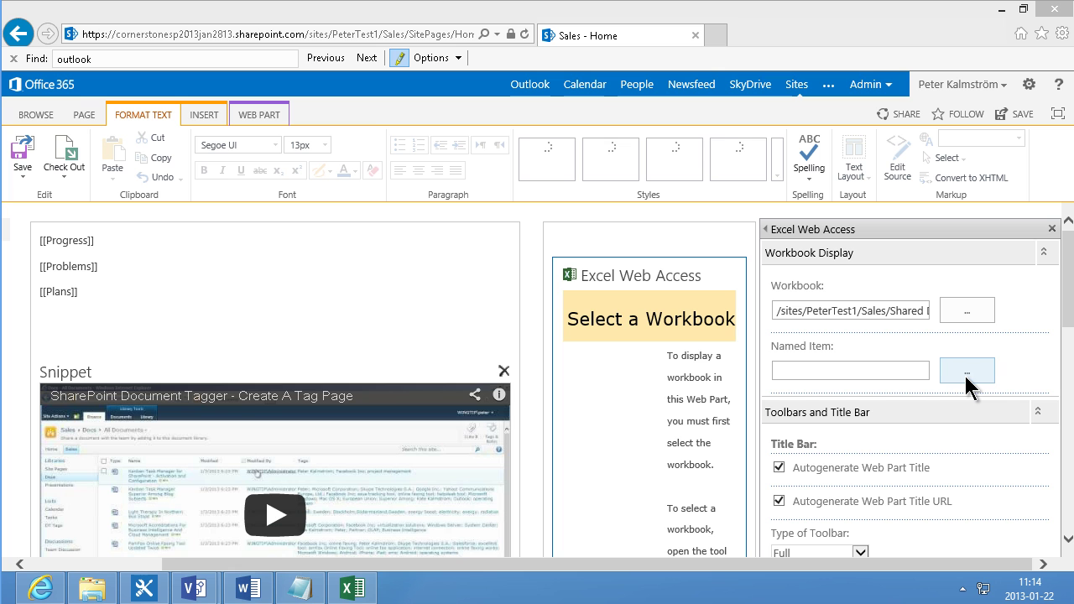
Set the web part's Named Item to Chart 2 and apply the settings.
left_click(966, 371)
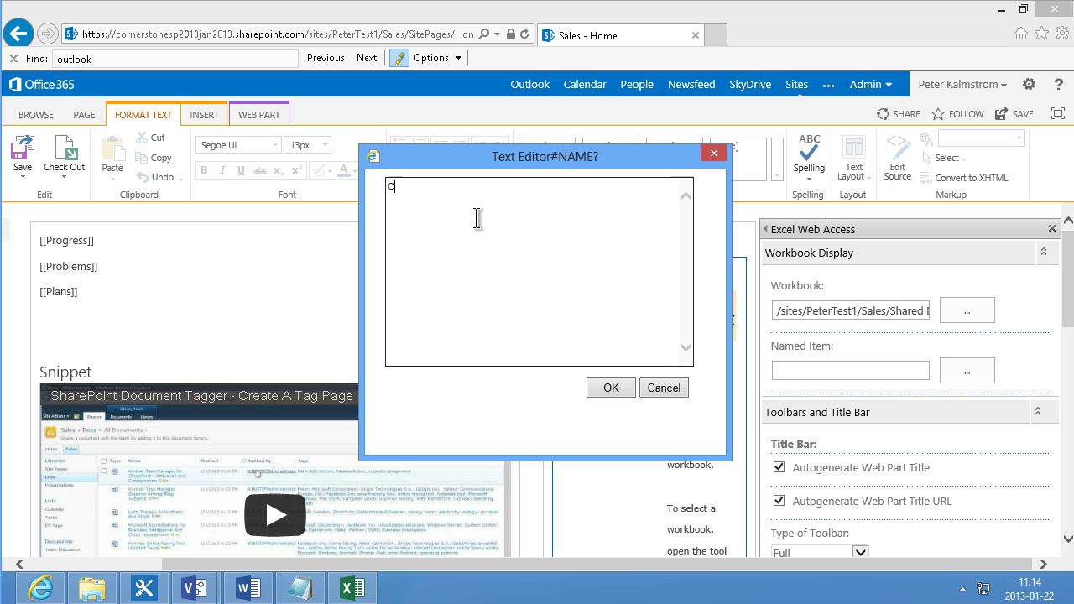
type("Chart 1")
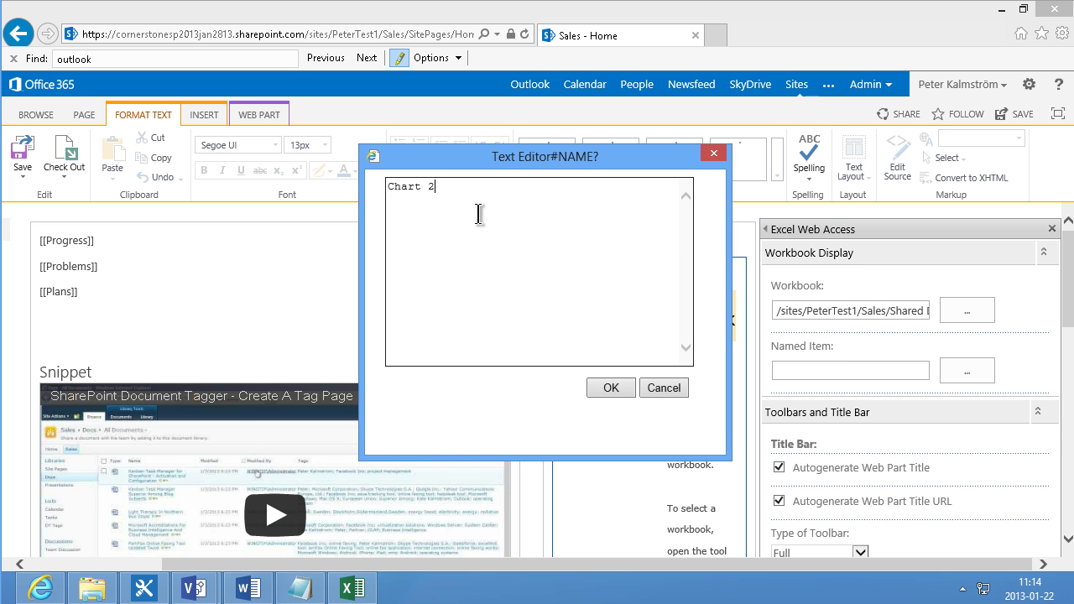
left_click(611, 390)
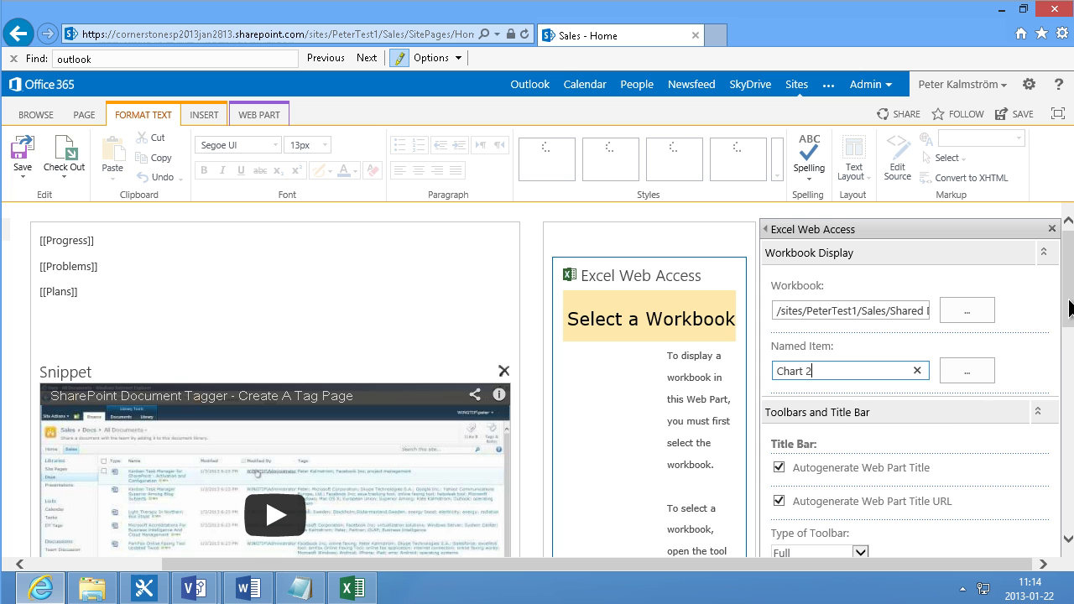
left_click_drag(1070, 309, 1070, 511)
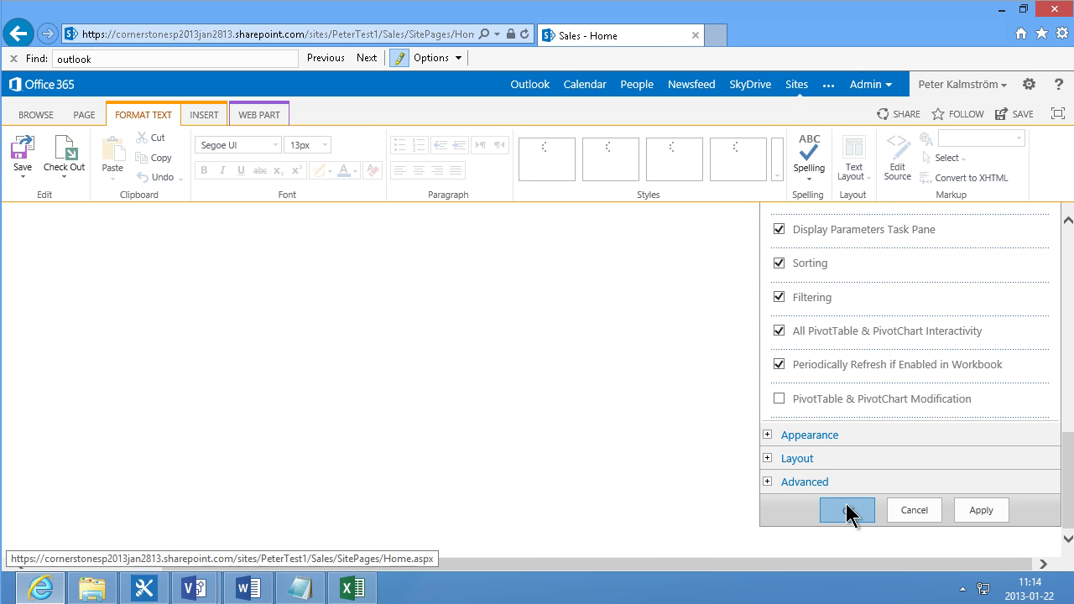
left_click(848, 510)
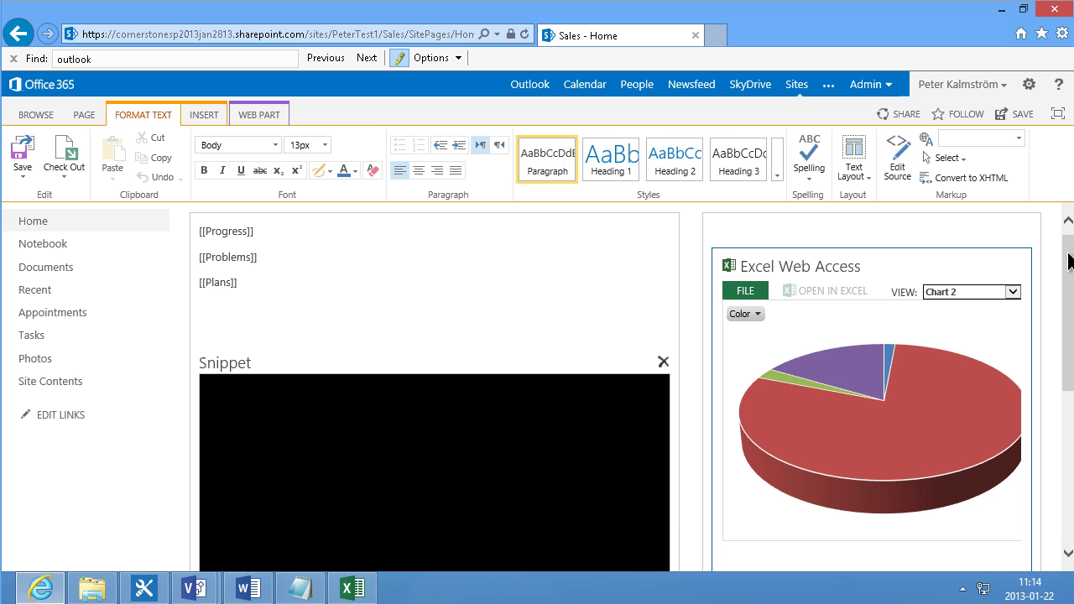
Save the Sales home page, then put it back into edit mode.
left_click(23, 158)
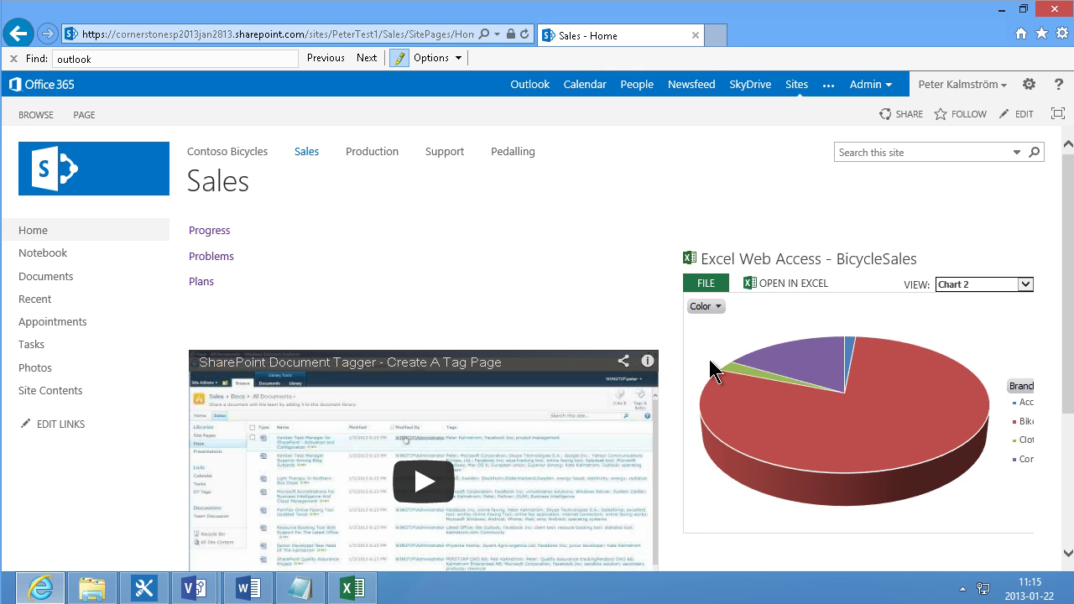
left_click(91, 111)
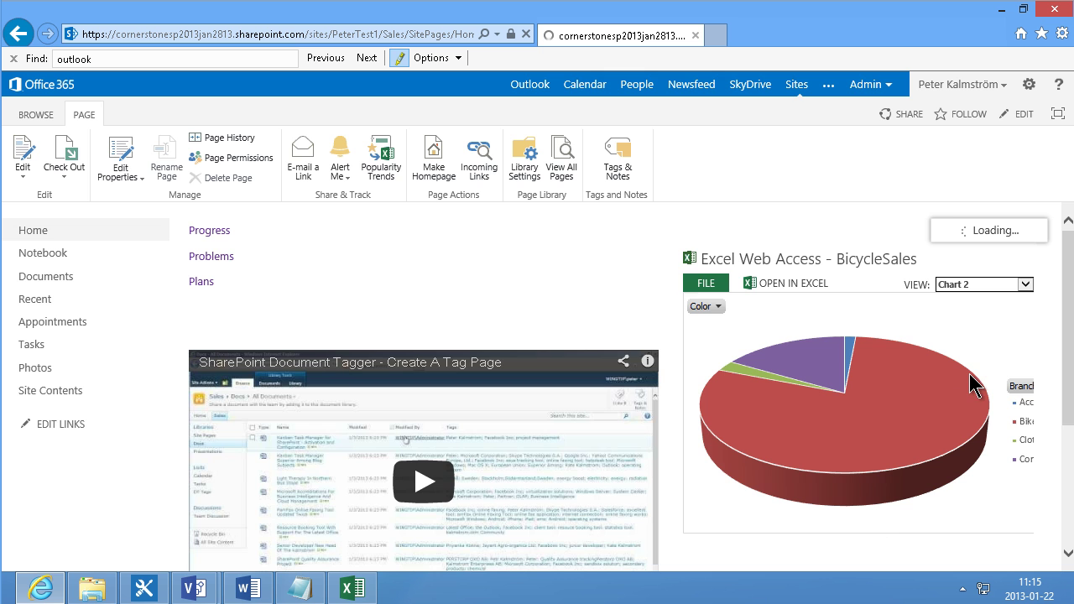
scroll(1062, 556, "down", 2)
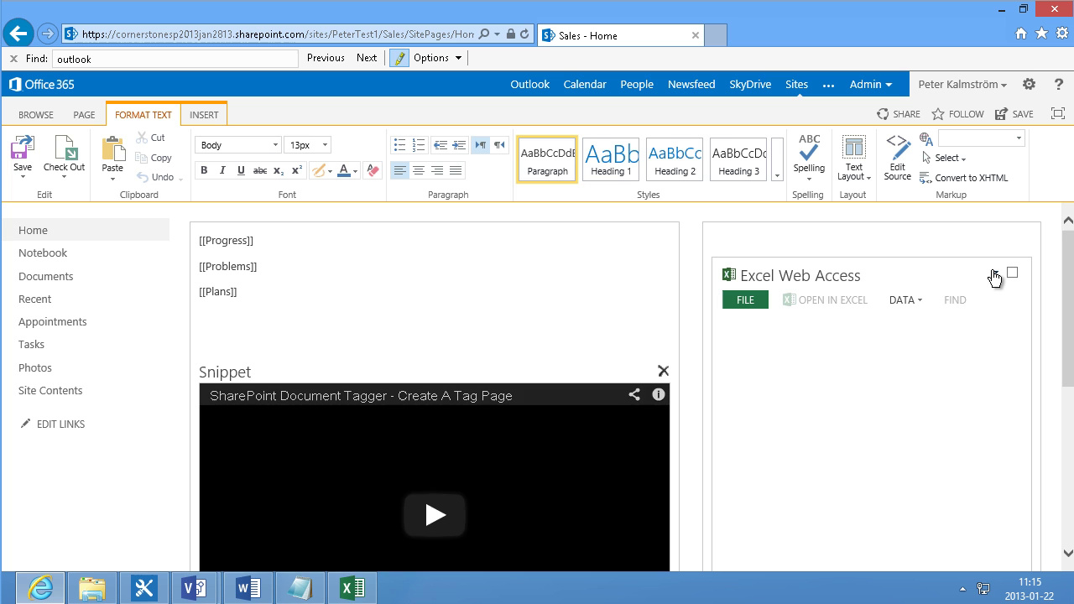
Set the chart web part's Type of Toolbar and Chrome Type to None.
left_click(995, 275)
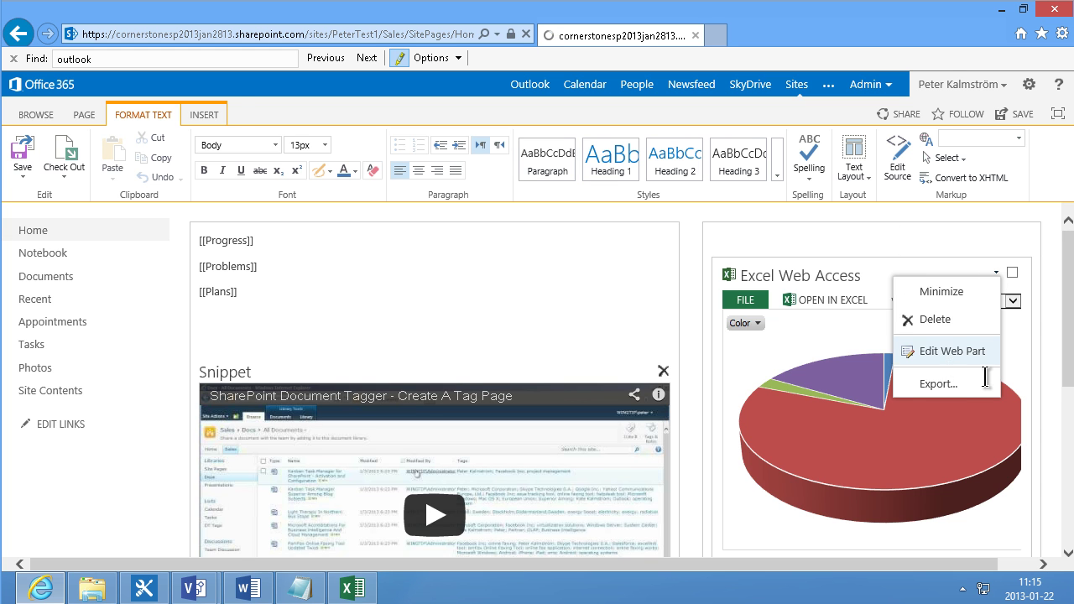
left_click(965, 351)
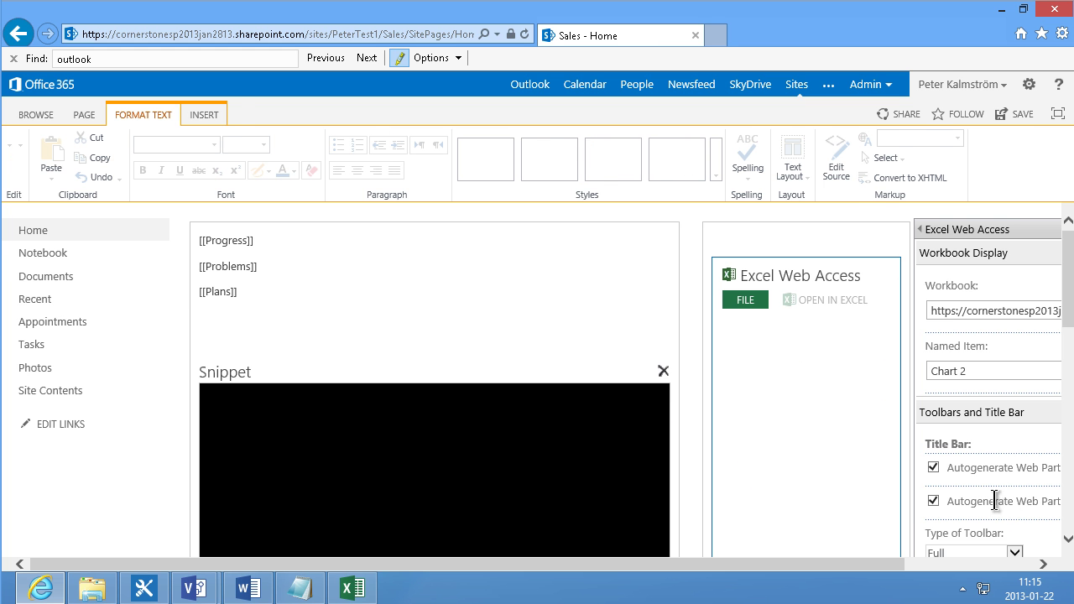
left_click(1014, 552)
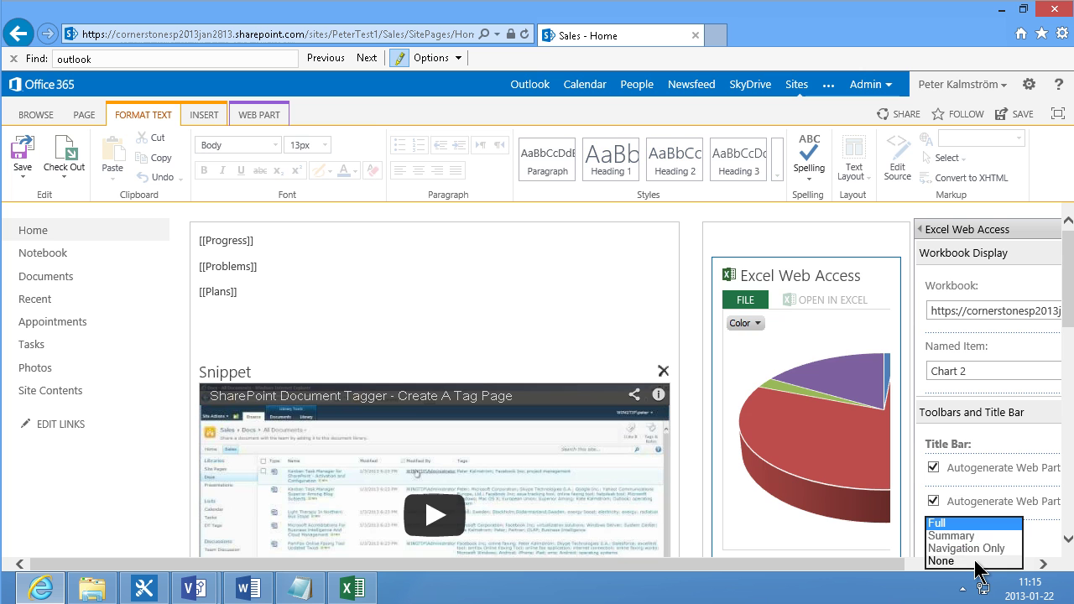
left_click(976, 562)
left_click(1067, 466)
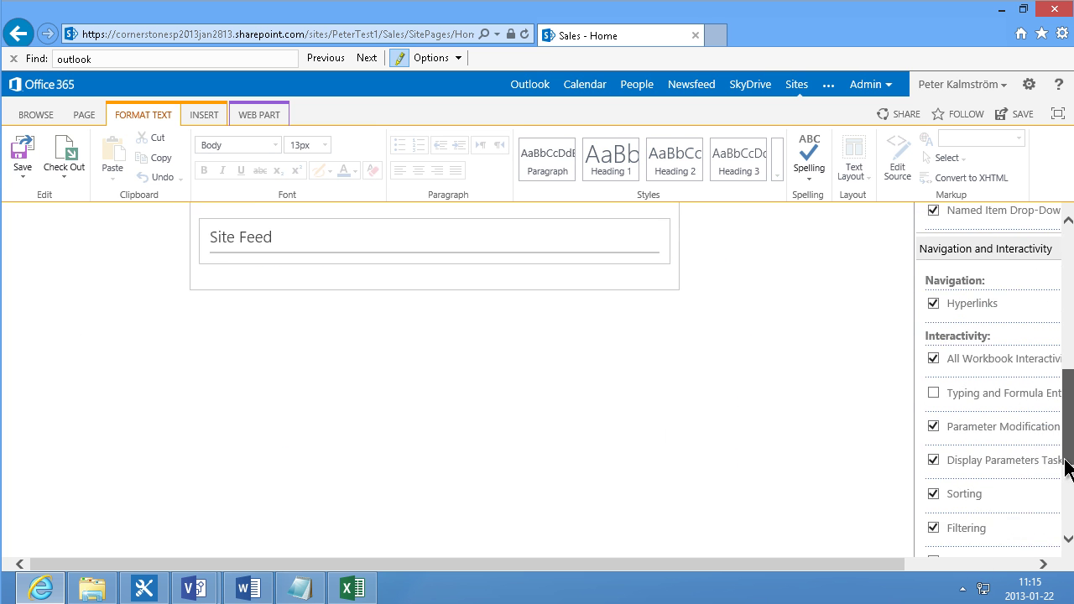
left_click_drag(1067, 467, 1066, 537)
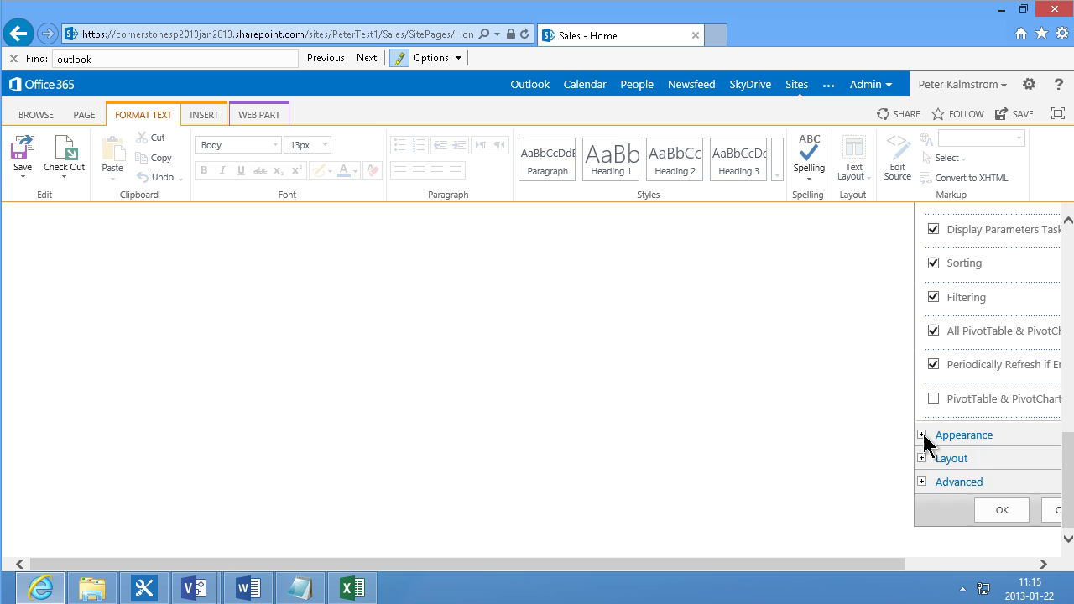
left_click(926, 440)
left_click_drag(1067, 444, 1067, 504)
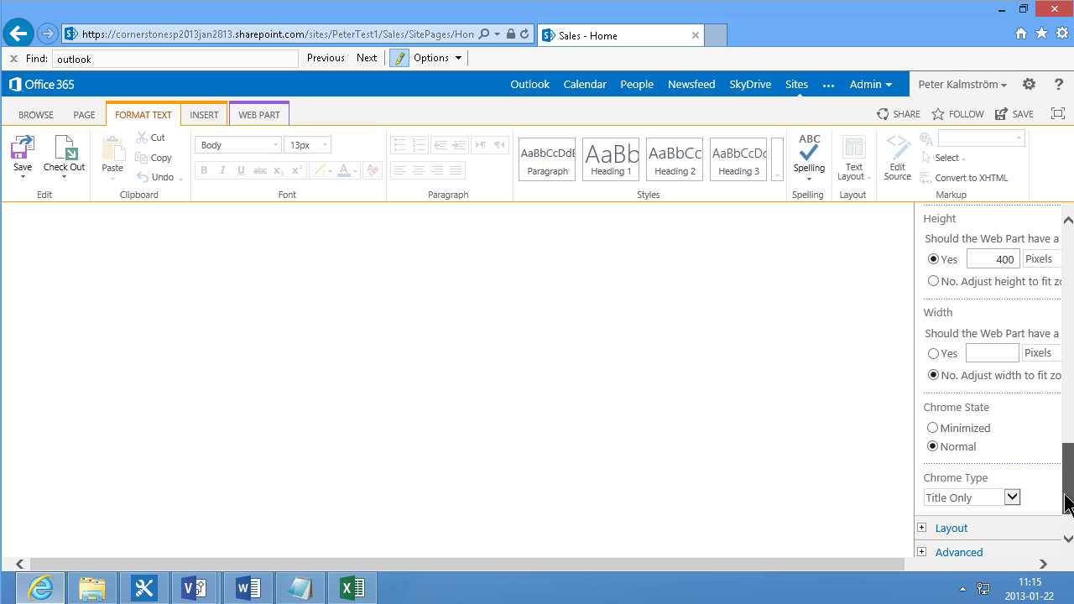
left_click(1012, 498)
left_click(936, 464)
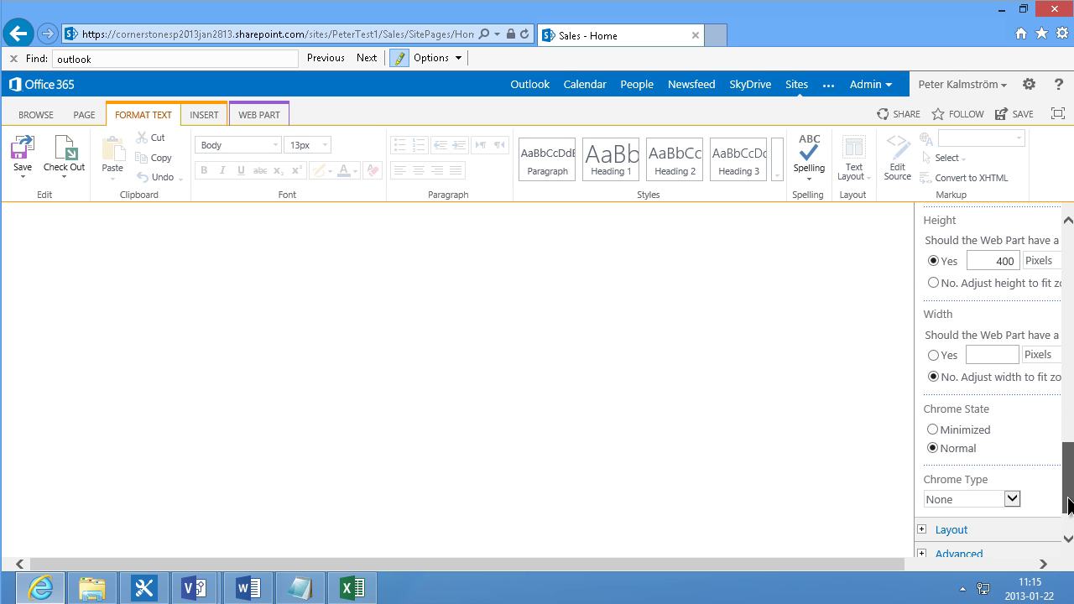
left_click_drag(1071, 503, 1069, 546)
left_click(1005, 511)
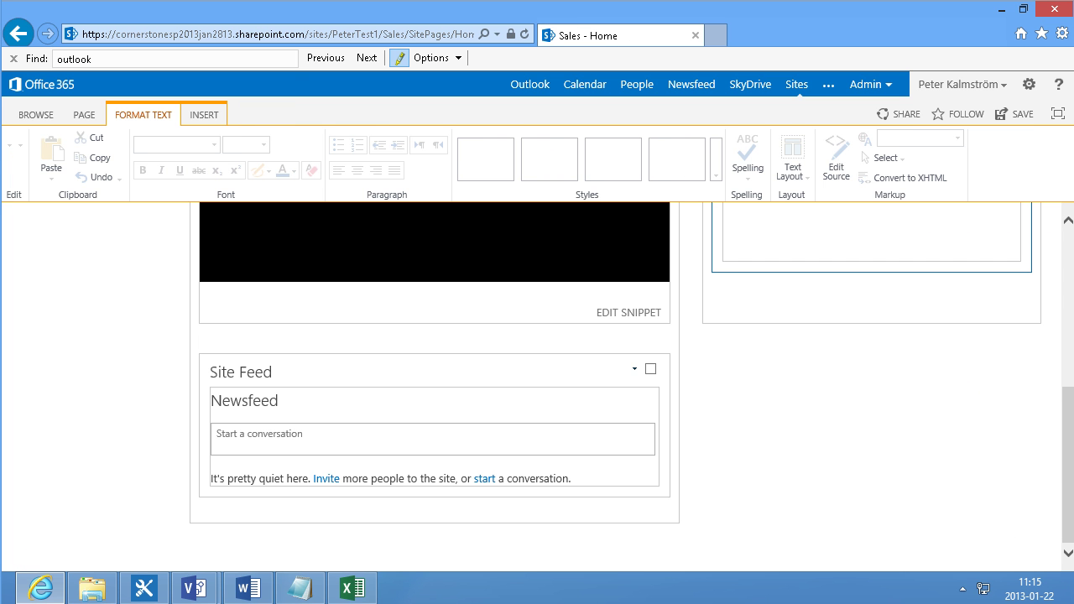
Delete the video Snippet web part and save the home page.
scroll(1071, 430, "up", 5)
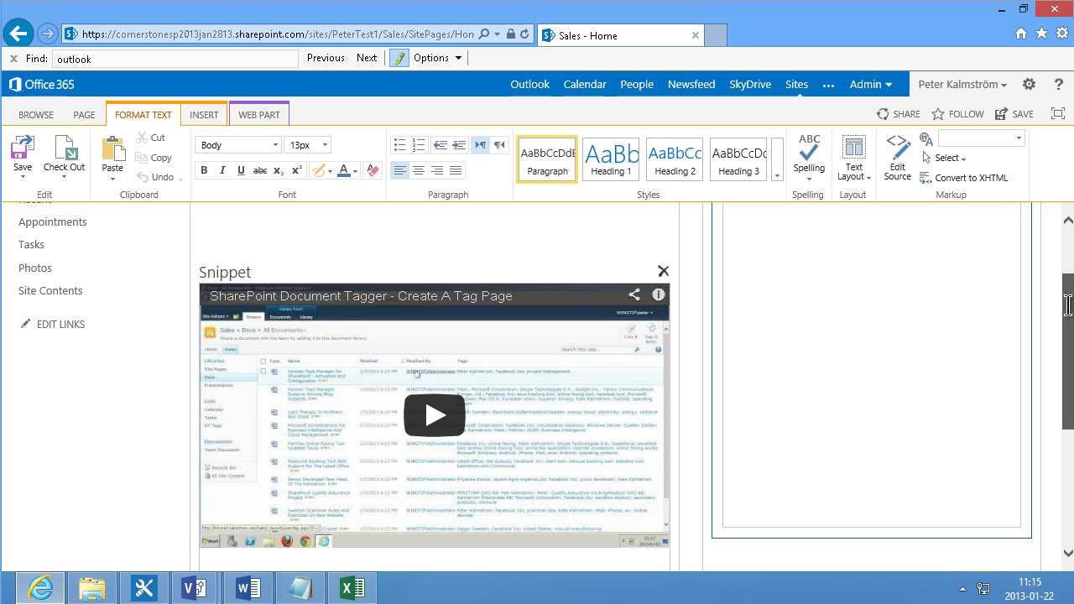
scroll(664, 252, "down", 1)
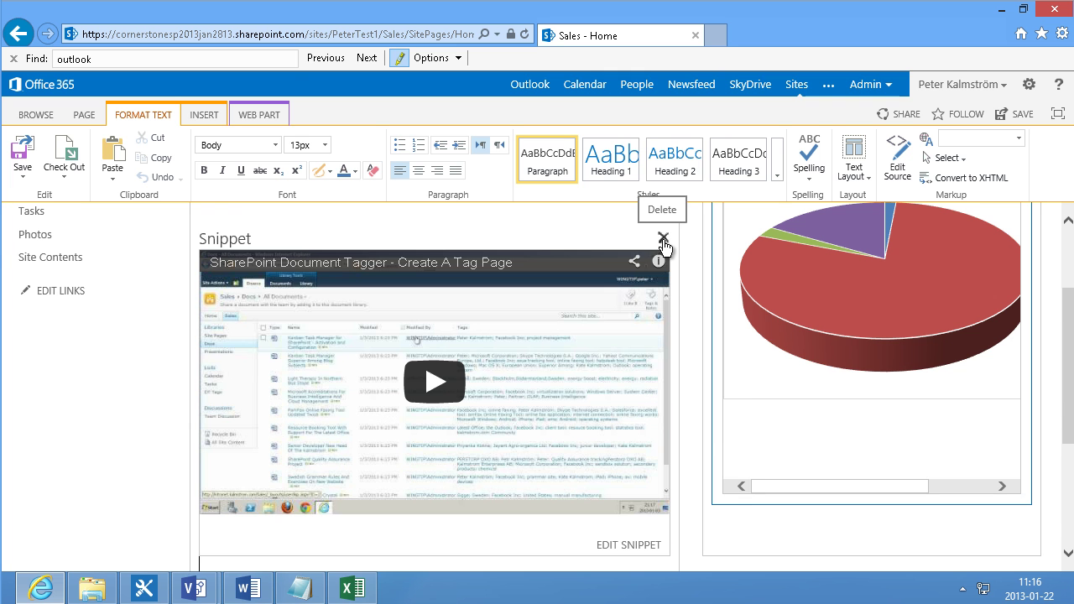
left_click(664, 242)
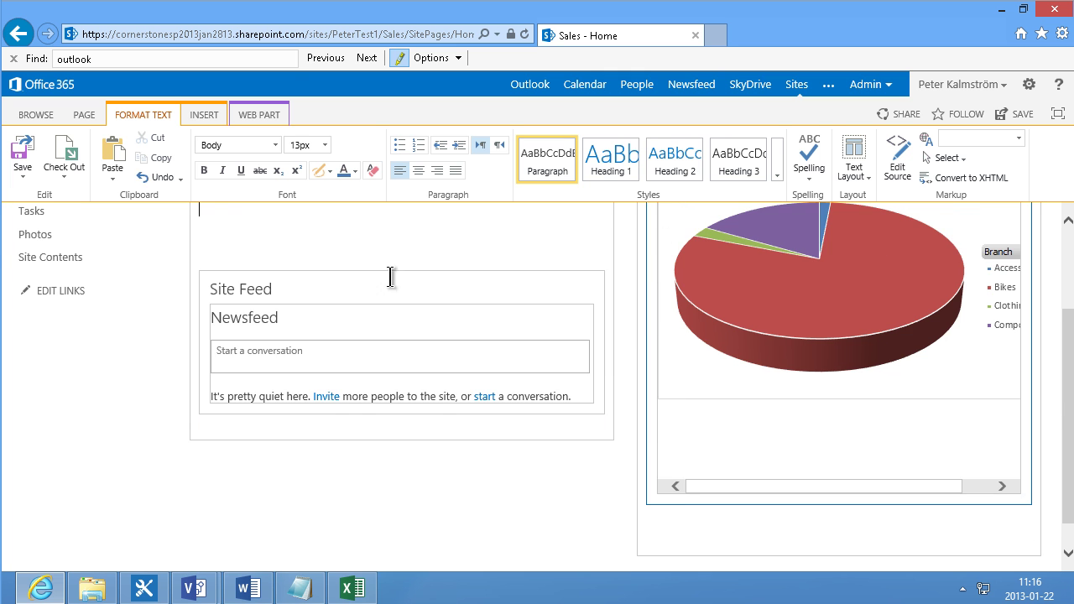
left_click(23, 149)
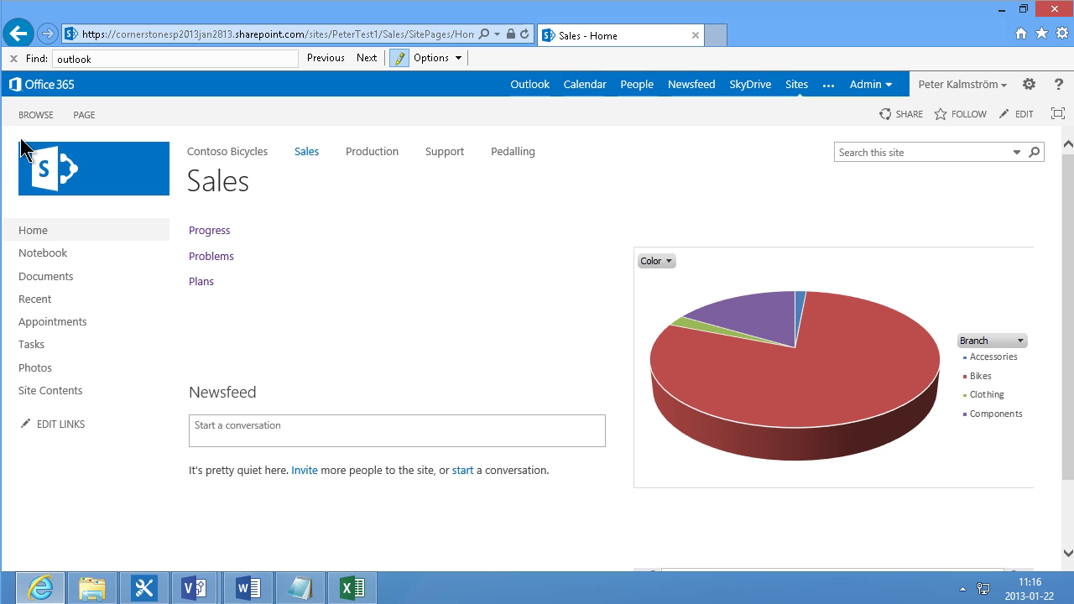
Filter the pie chart's Color field to Multi only, leaving just the Clothing slice.
left_click(1018, 344)
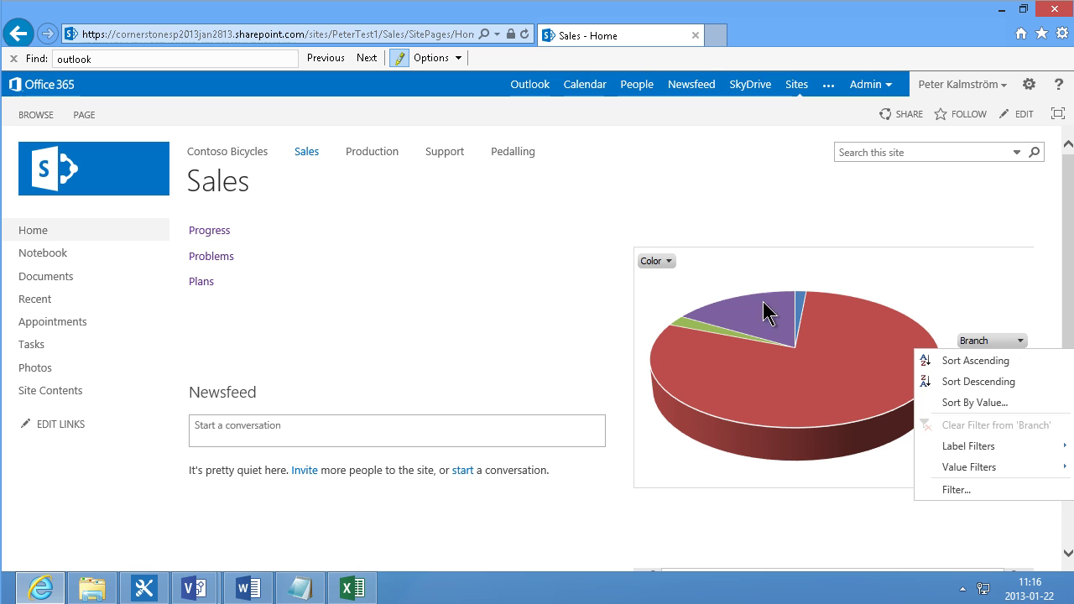
left_click(671, 267)
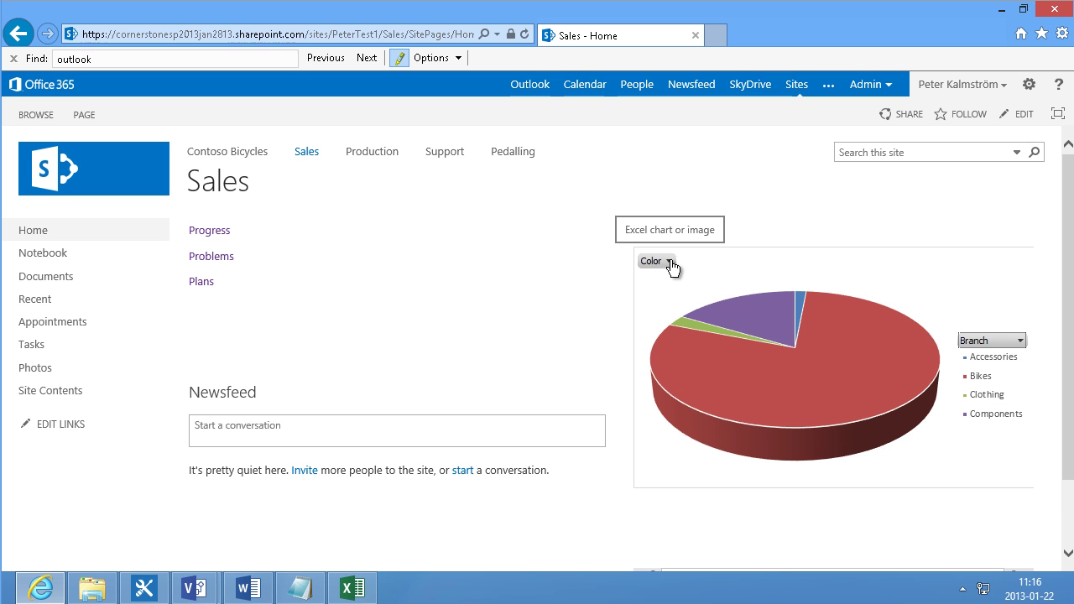
left_click(671, 263)
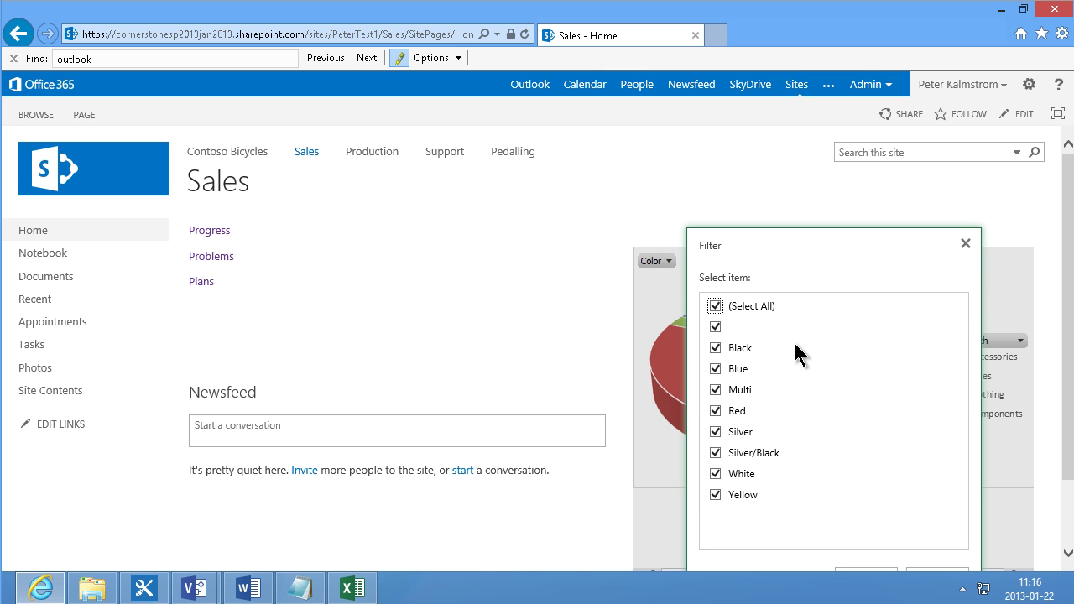
left_click(715, 307)
left_click(715, 390)
left_click_drag(882, 254, 833, 163)
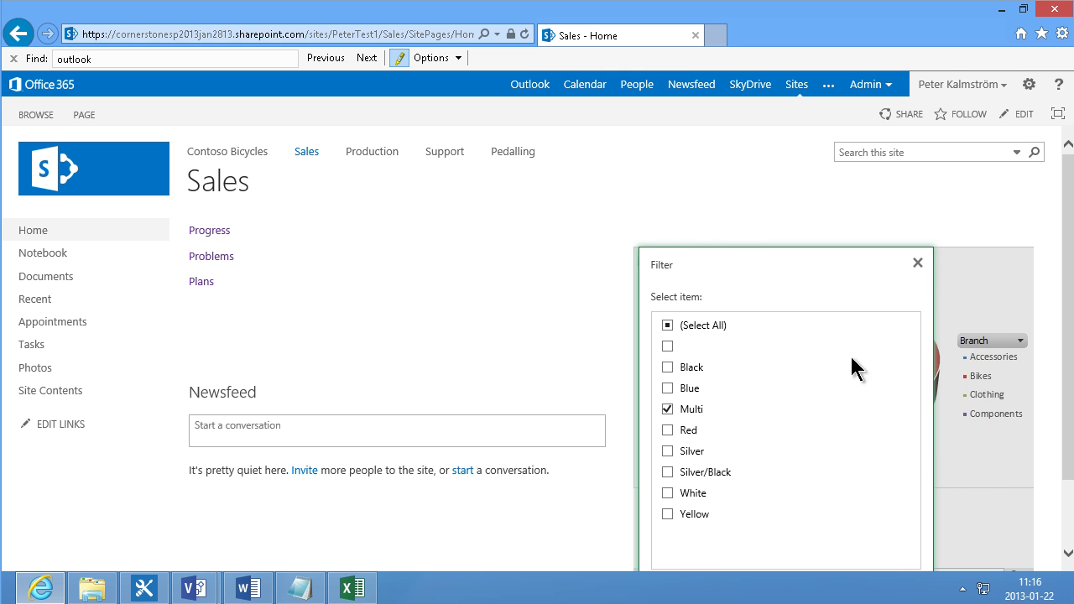
scroll(1038, 515, "down", 1)
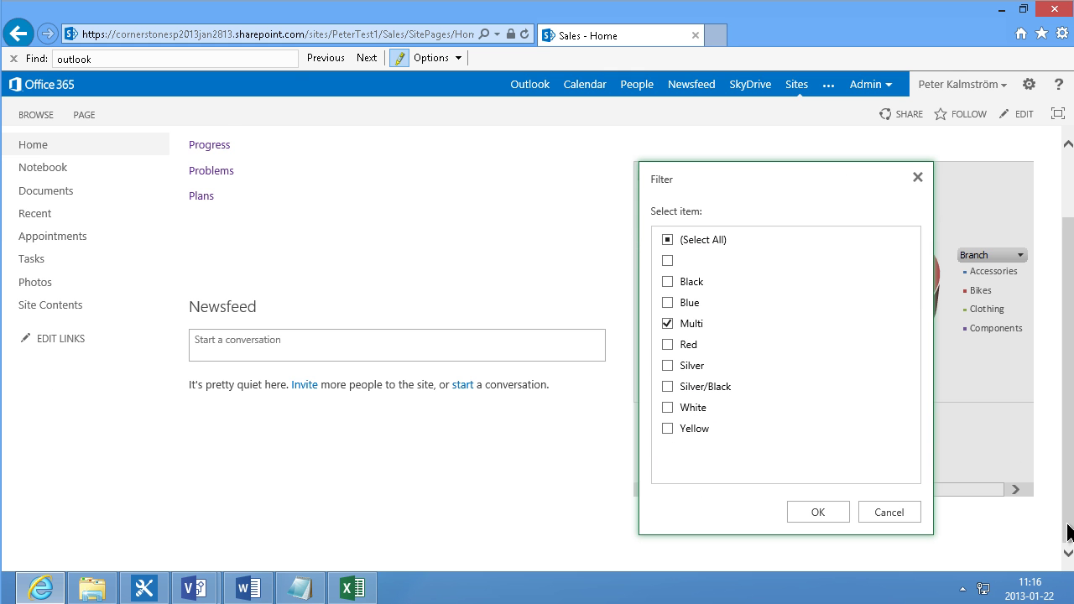
left_click(817, 514)
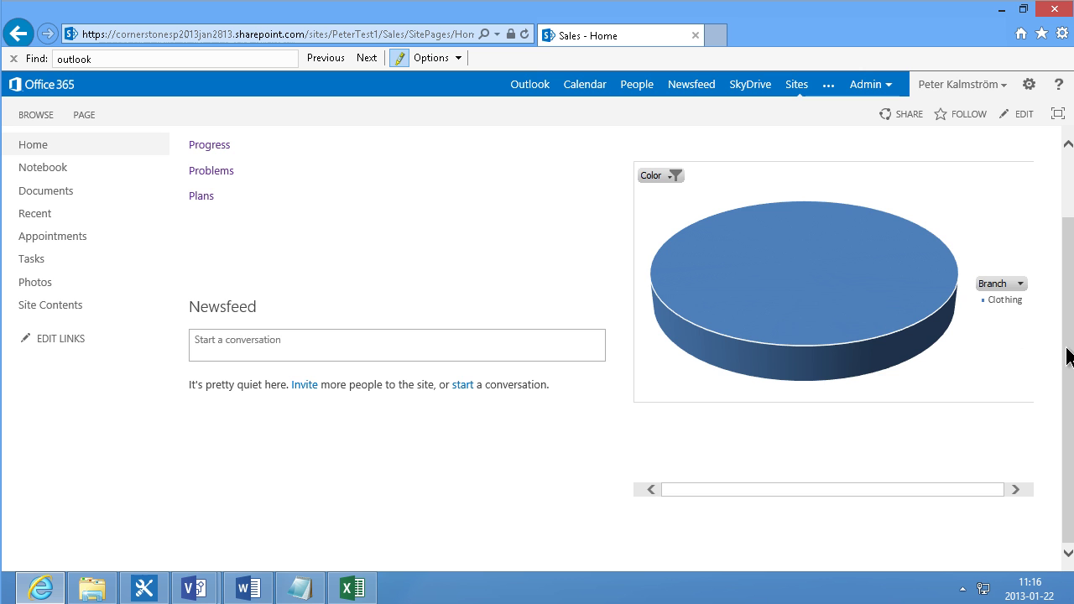
left_click_drag(1067, 355, 1058, 207)
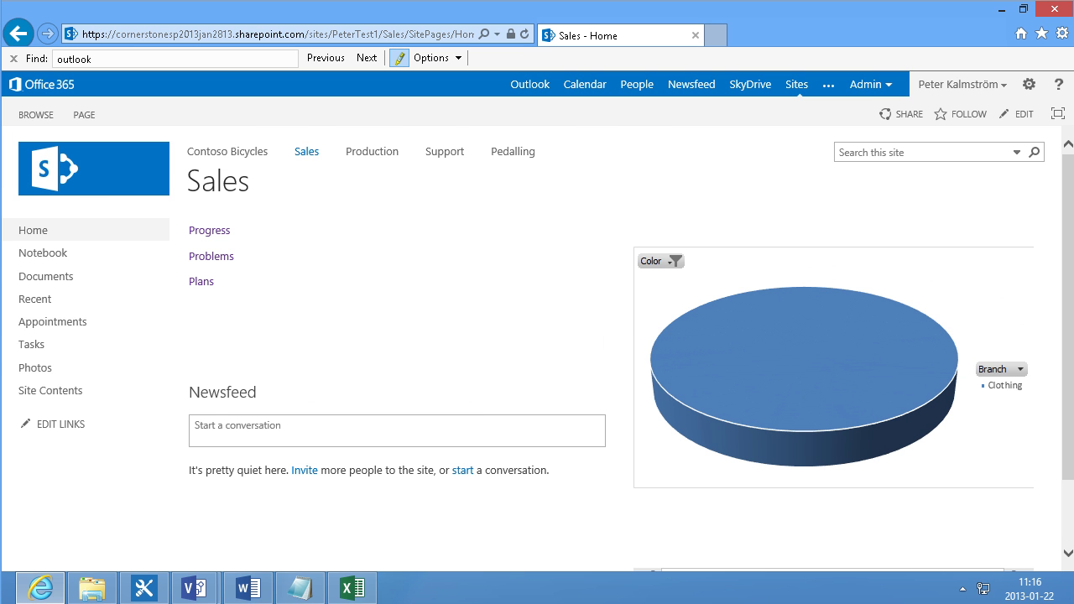